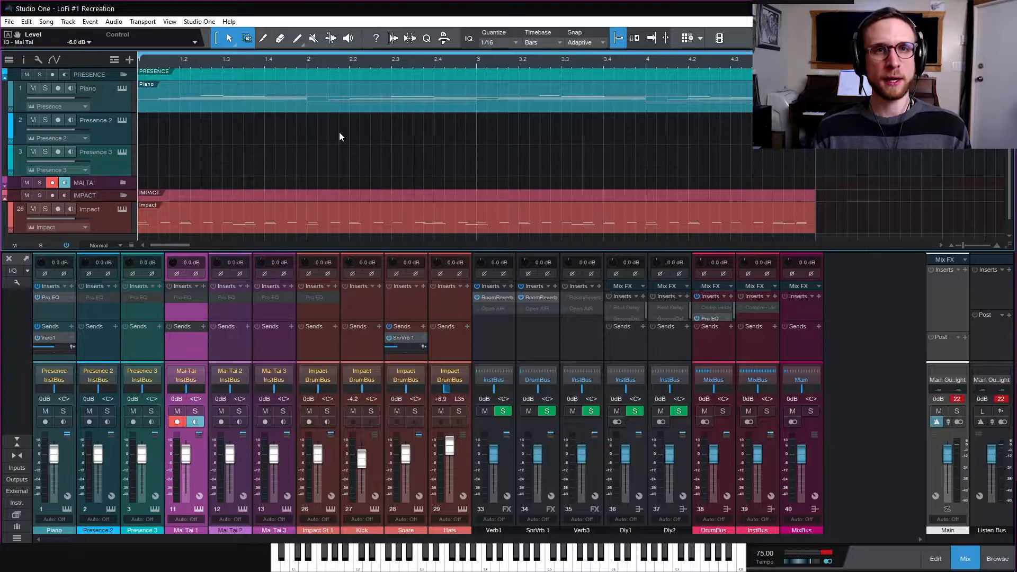
# Step: Expand the MAI TAI folder track and open the Mai Tai 1 instrument editor, starting from the init preset
pyautogui.click(124, 182)
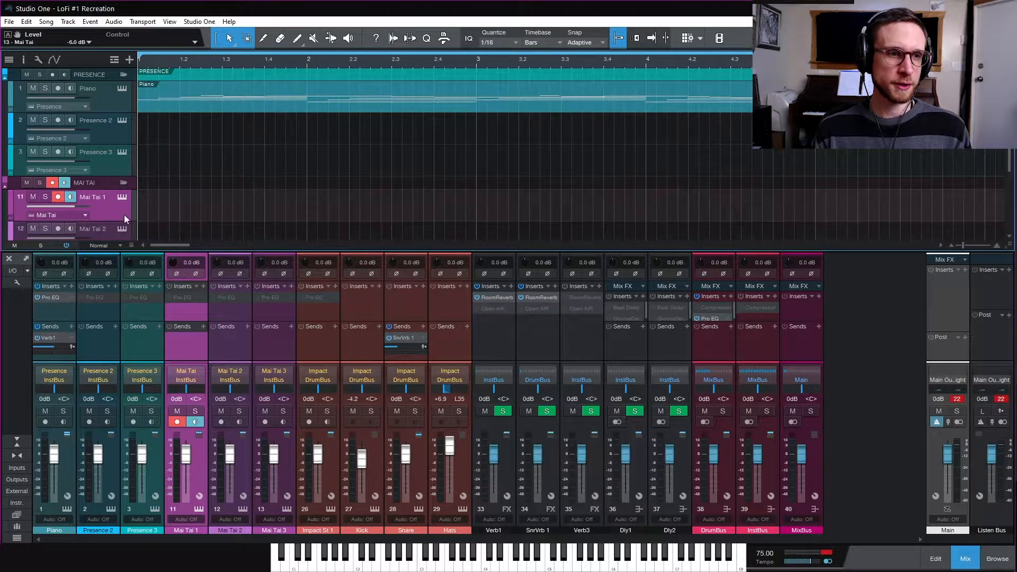
pyautogui.click(121, 195)
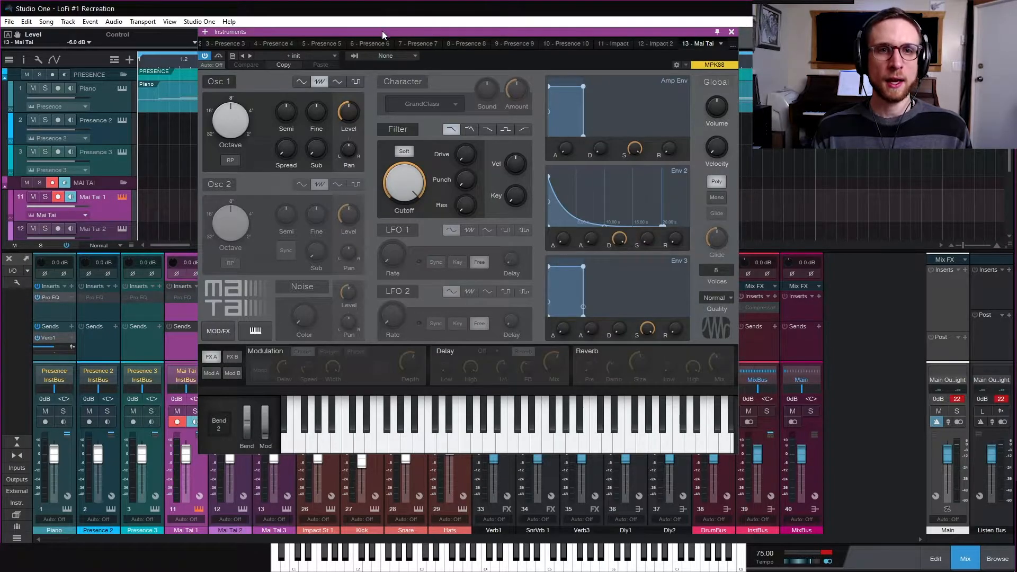
pyautogui.moveTo(382, 30); pyautogui.dragTo(370, 44)
pyautogui.click(315, 68)
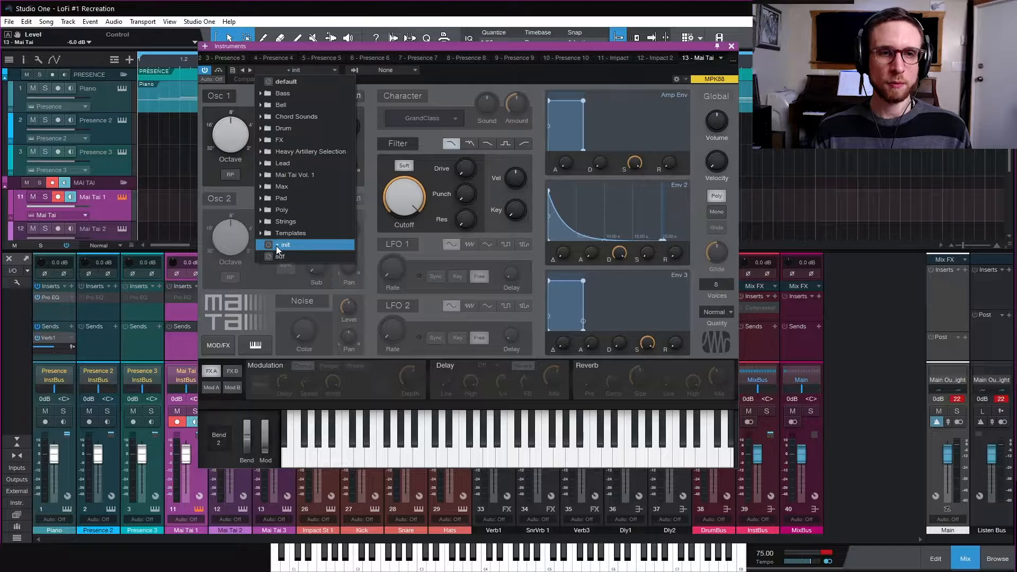
pyautogui.click(372, 180)
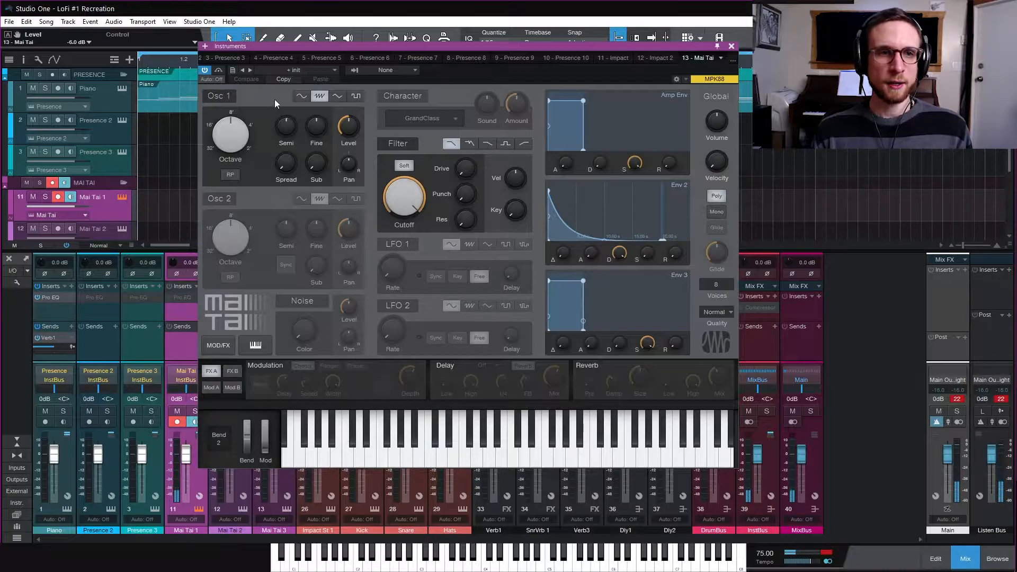
# Step: Set Osc 1 to a triangle wave, then activate Osc 2 and give it a triangle wave too
pyautogui.click(338, 96)
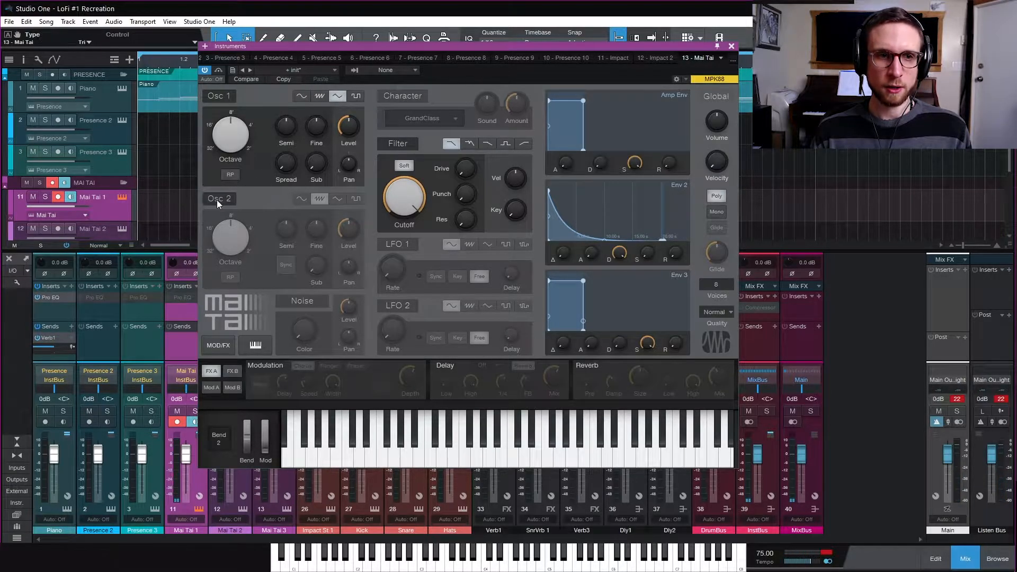
pyautogui.click(218, 198)
pyautogui.click(336, 199)
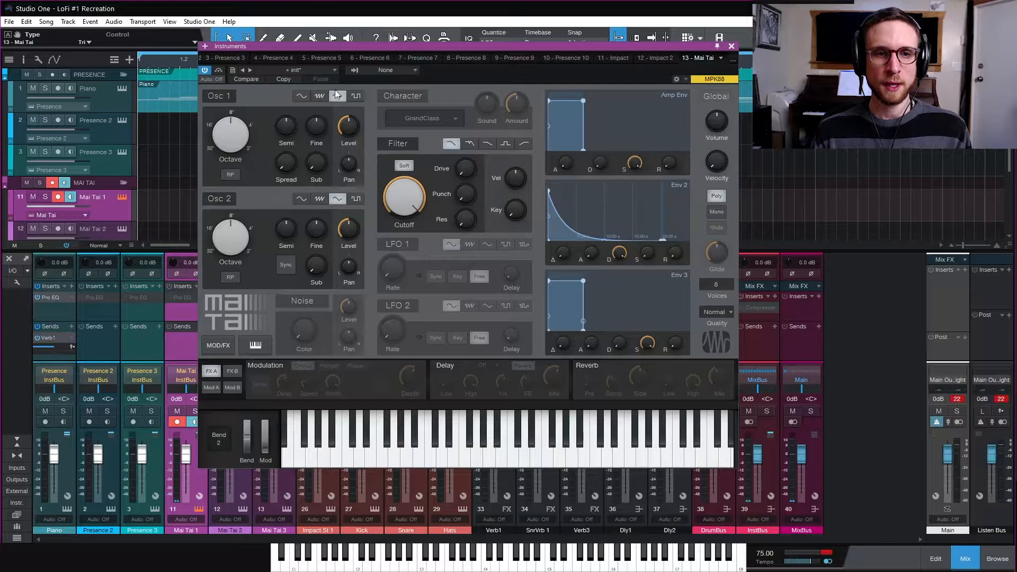
# Step: Pan Osc 2 to L50 and Osc 1 to R50, and enable random phase on both oscillators
pyautogui.moveTo(347, 267); pyautogui.dragTo(347, 318)
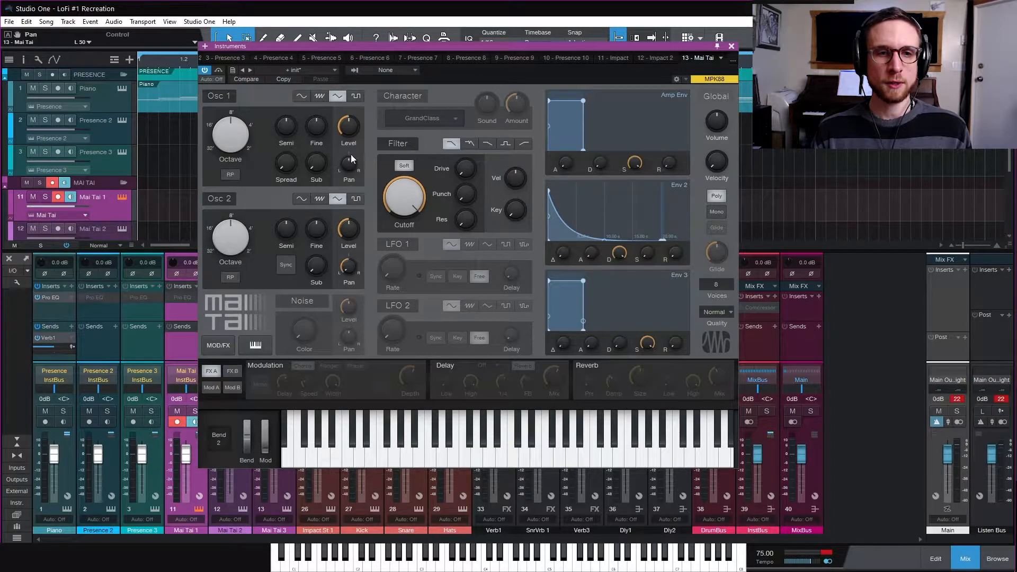
pyautogui.moveTo(348, 166); pyautogui.dragTo(347, 115)
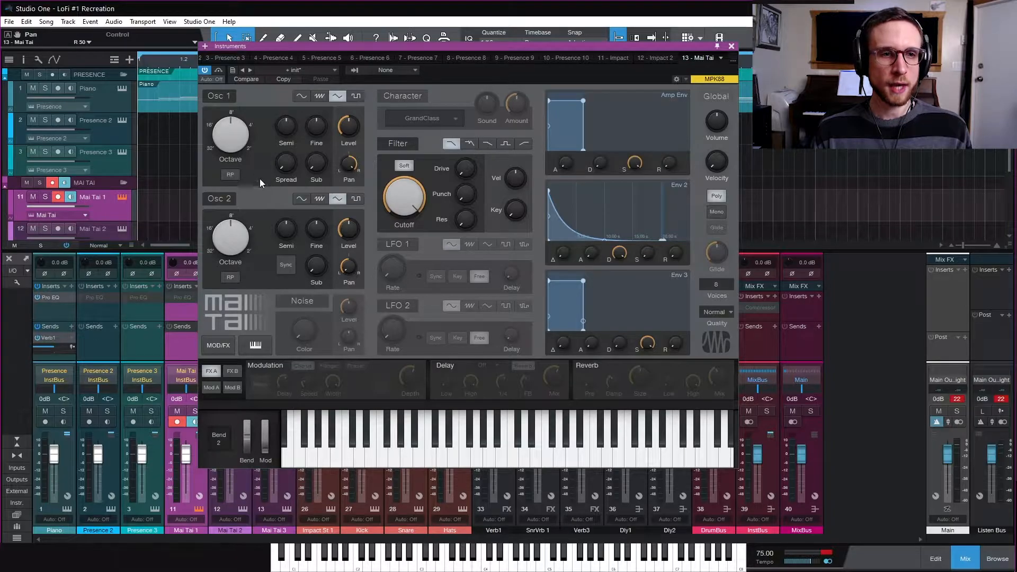
pyautogui.click(232, 175)
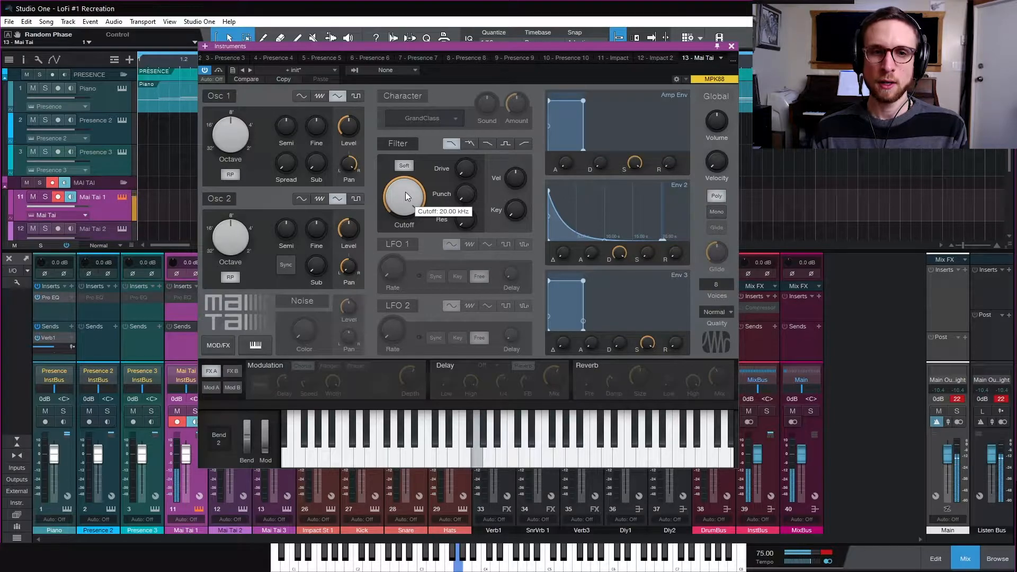
# Step: Set the filter cutoff to 1.78 kHz, and the amp envelope's attack to 45.7 ms and release to 144 ms
pyautogui.moveTo(406, 193); pyautogui.dragTo(404, 227)
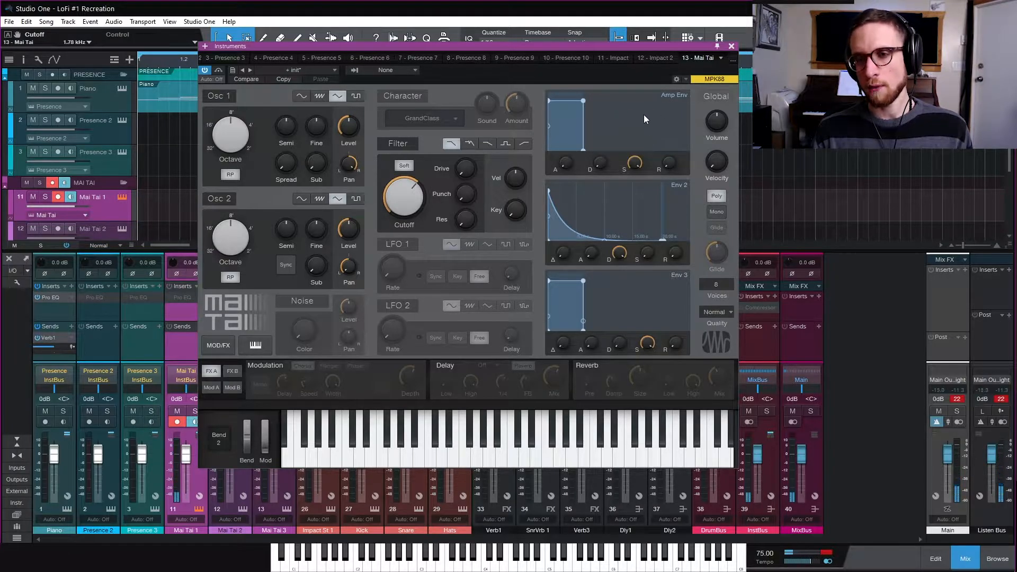
pyautogui.moveTo(570, 163); pyautogui.dragTo(573, 138)
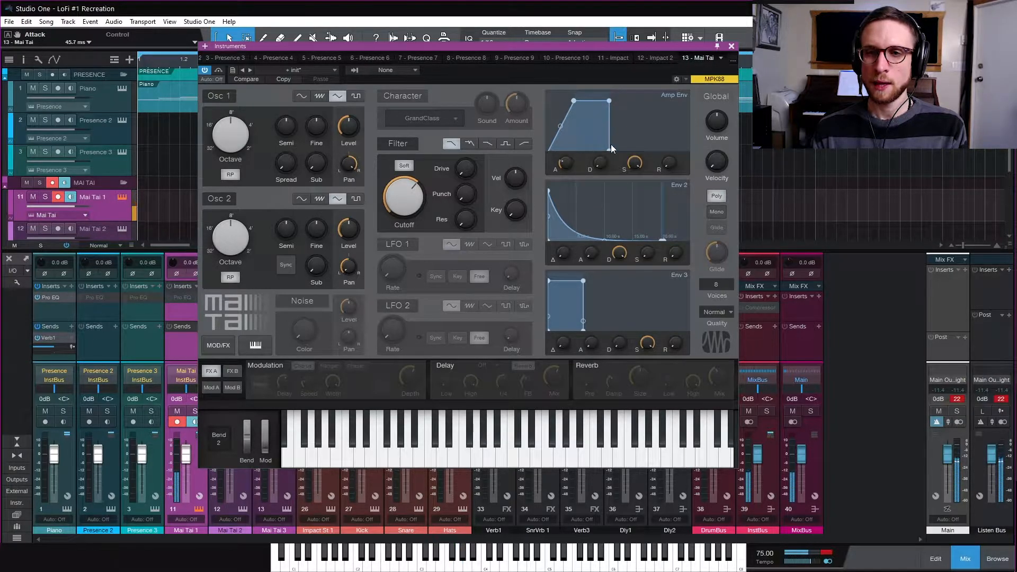
pyautogui.moveTo(671, 164); pyautogui.dragTo(679, 135)
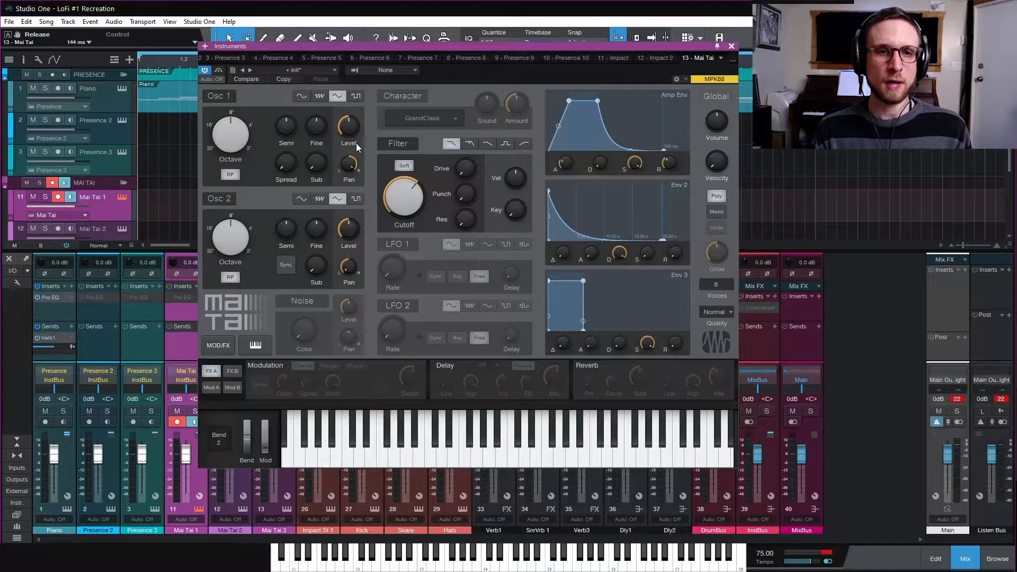
# Step: Lower the levels of Osc 1 and Osc 2 to -46 dB each
pyautogui.moveTo(348, 121); pyautogui.dragTo(344, 382)
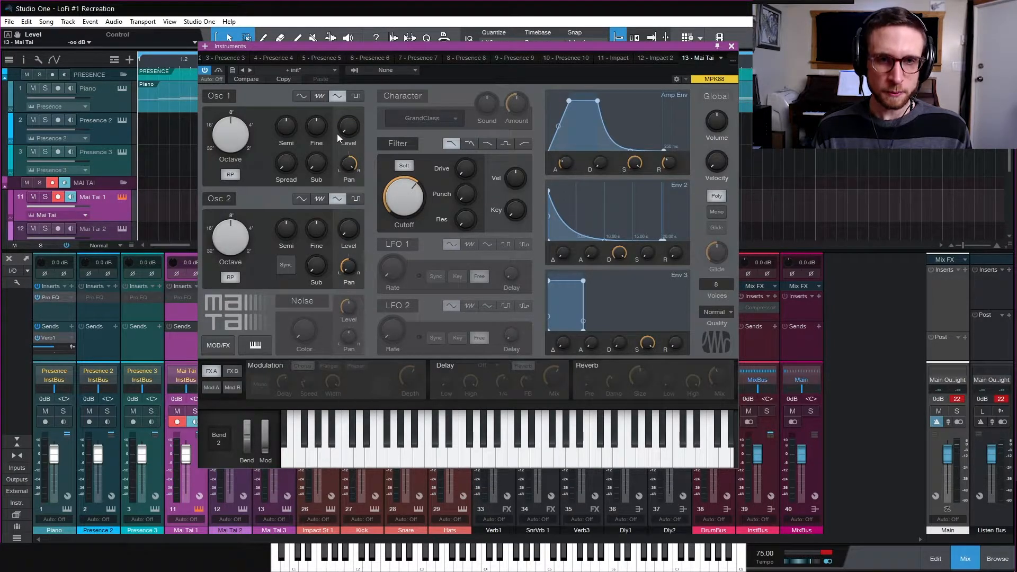
pyautogui.moveTo(345, 128)
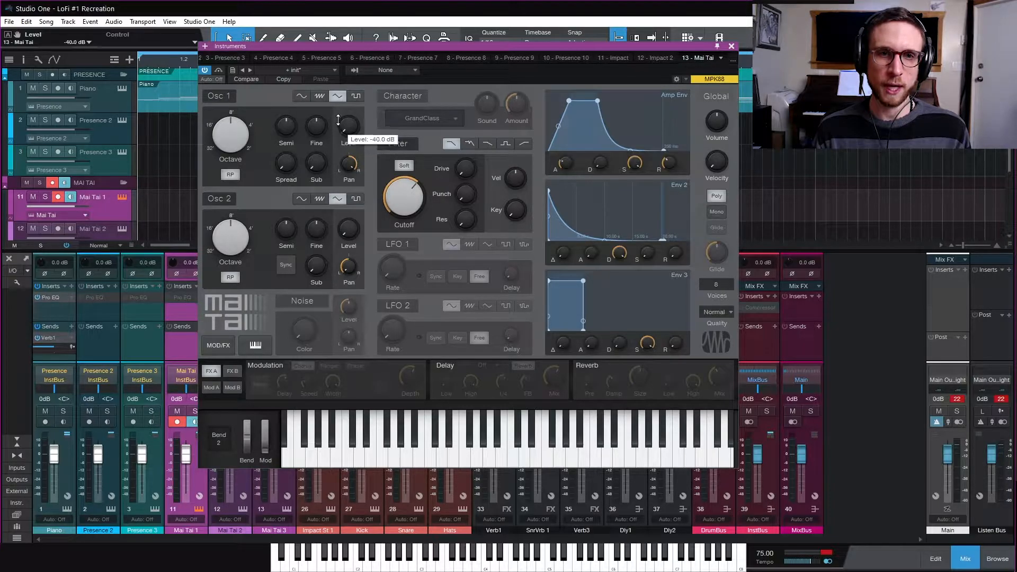
pyautogui.moveTo(337, 120); pyautogui.dragTo(337, 116)
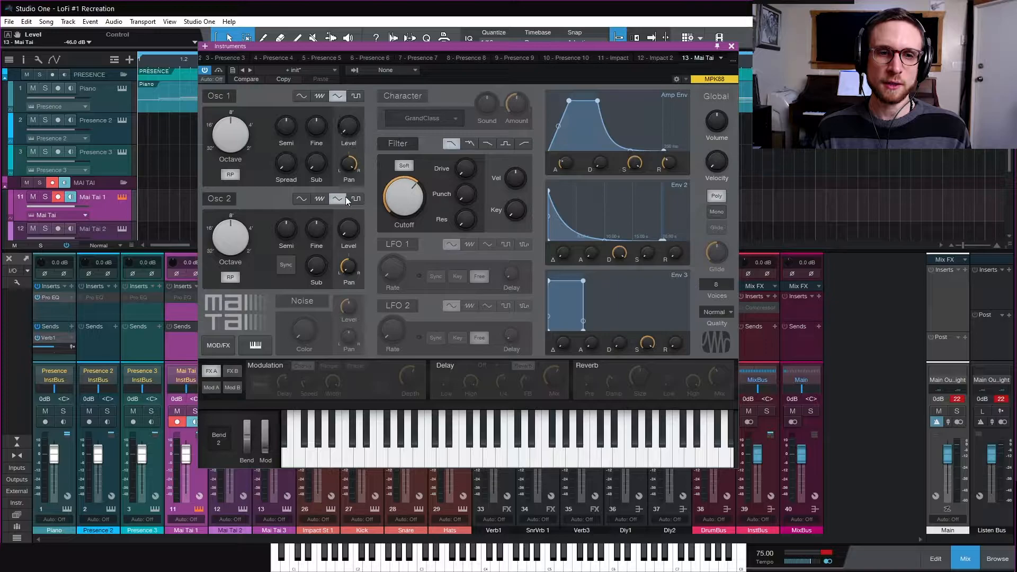
pyautogui.moveTo(345, 224); pyautogui.dragTo(345, 223)
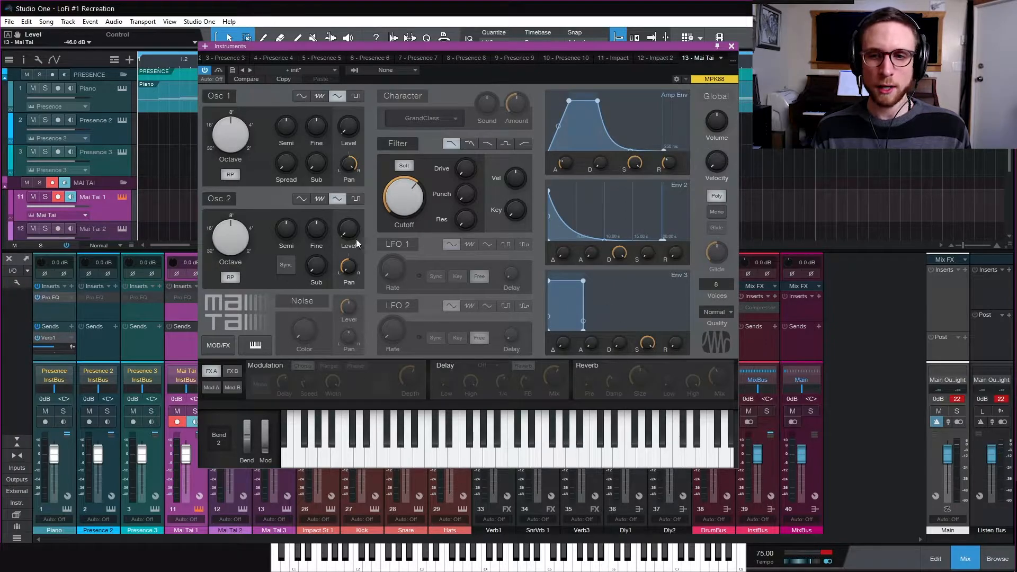
# Step: Show modulation matrix A and clear the preset's filter cutoff routings from slots 1 and 8
pyautogui.click(211, 387)
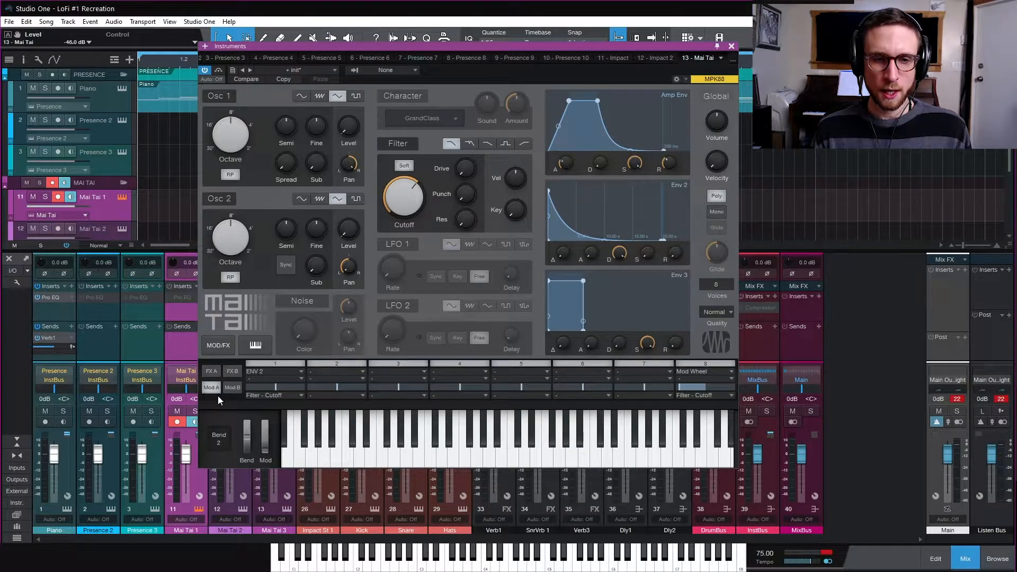
pyautogui.click(723, 371)
pyautogui.click(722, 382)
pyautogui.click(719, 395)
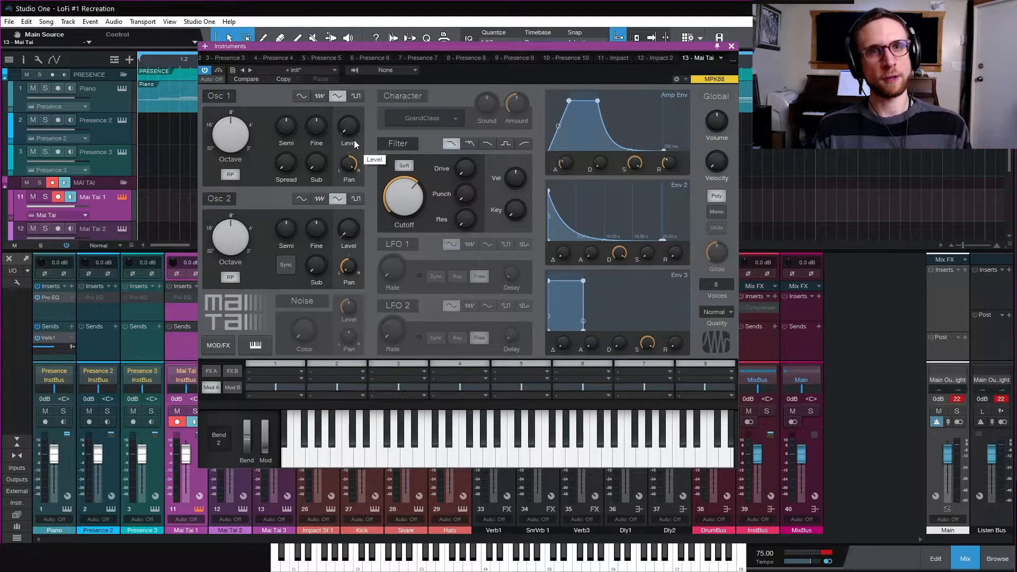
pyautogui.click(312, 420)
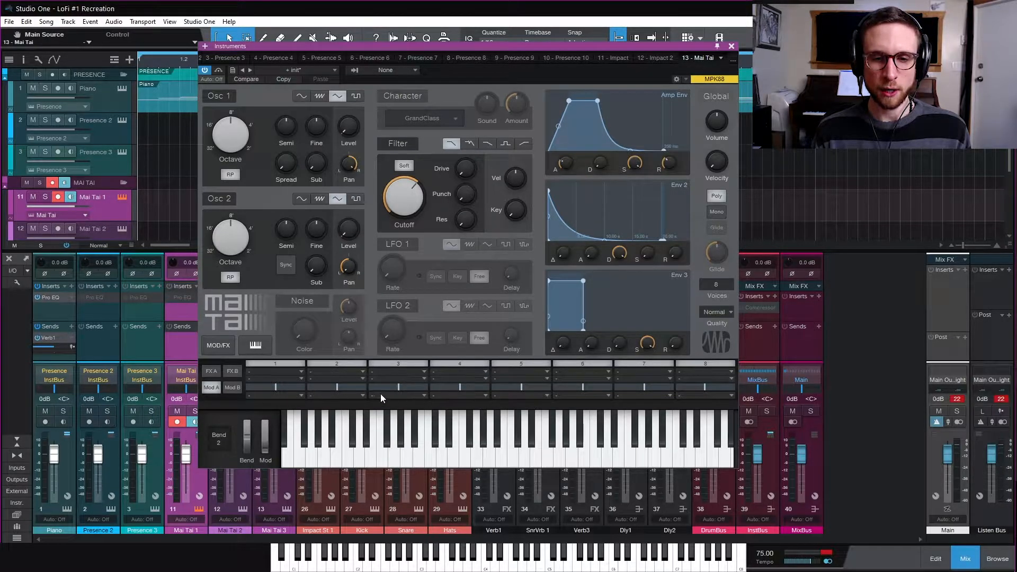
# Step: Route the Mod Wheel to OSC 1 - Level in modulation slot 1
pyautogui.click(295, 371)
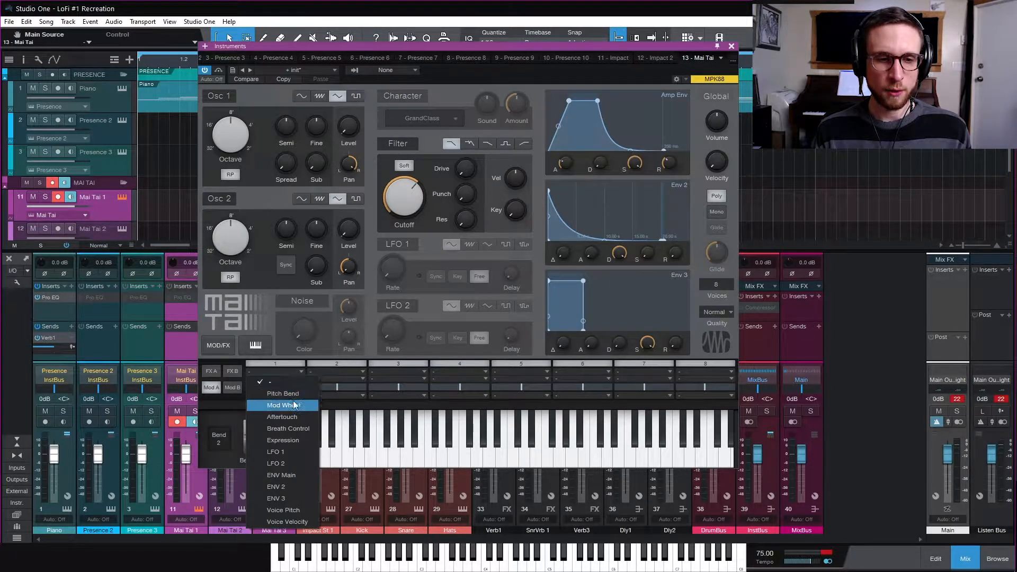
pyautogui.click(294, 405)
pyautogui.click(291, 395)
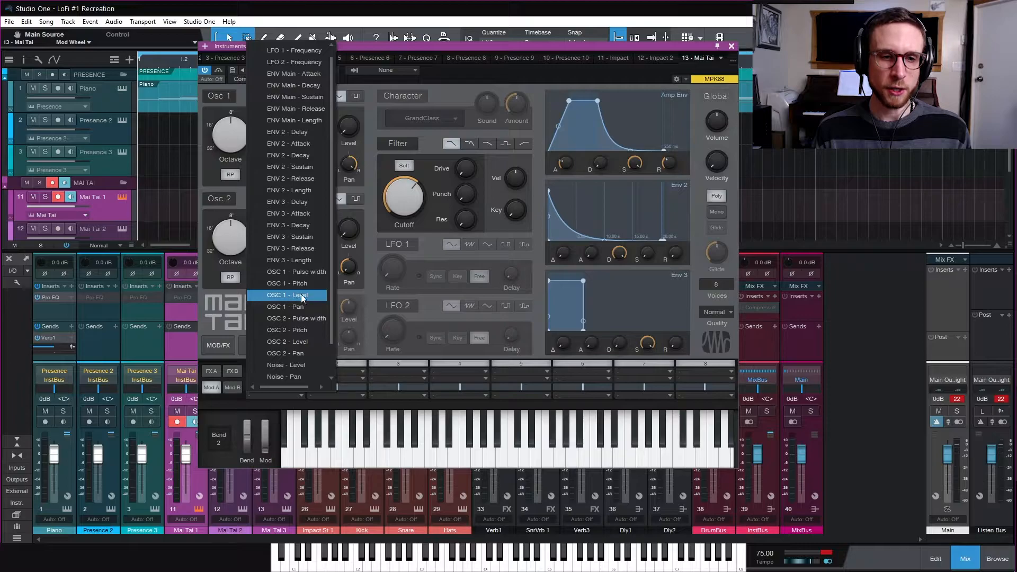
pyautogui.click(300, 294)
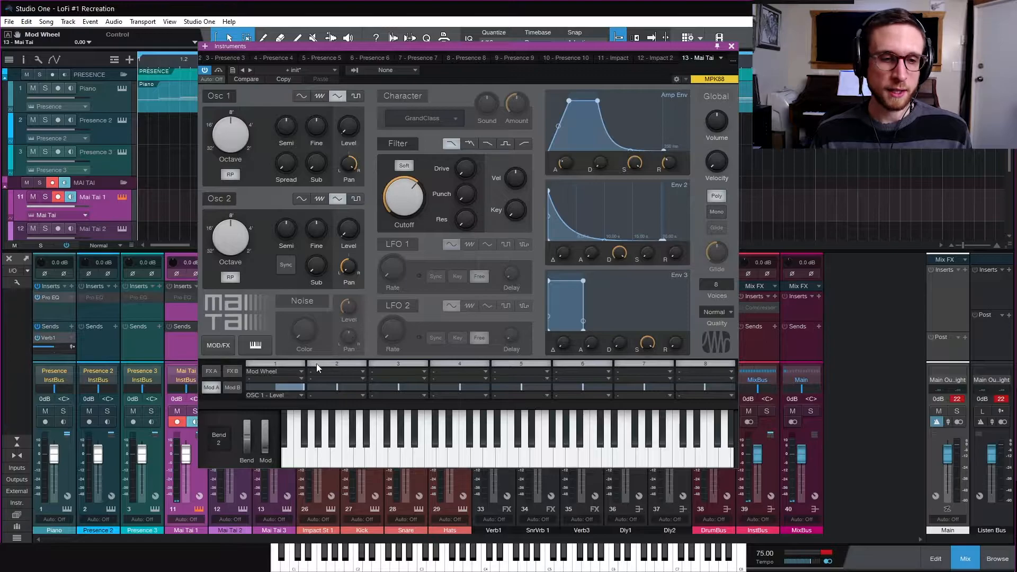
# Step: Set the Mod Wheel as the source of modulation slots 2, 3 and 4
pyautogui.click(336, 371)
pyautogui.click(358, 406)
pyautogui.click(393, 371)
pyautogui.click(409, 404)
pyautogui.click(452, 372)
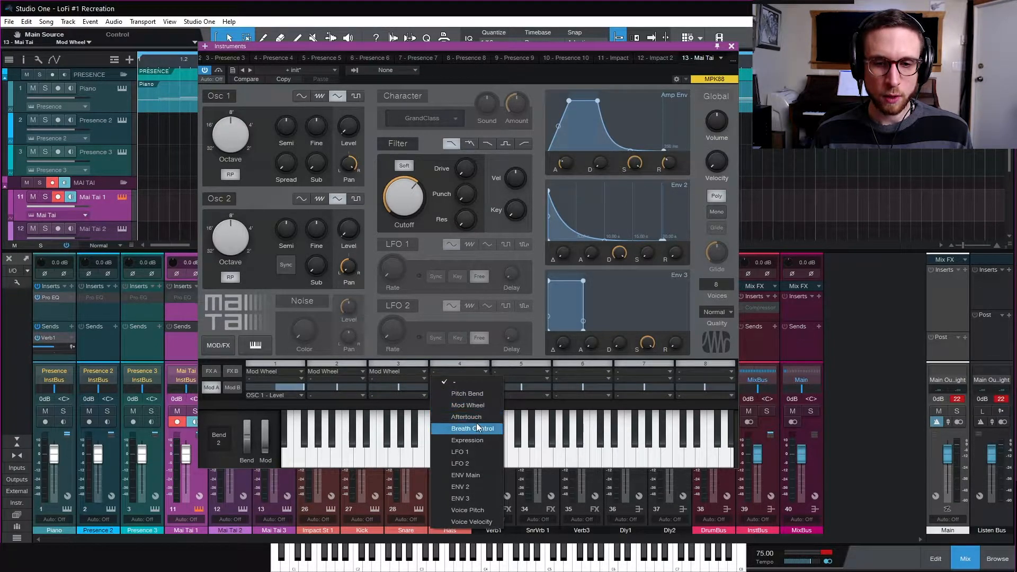
pyautogui.click(479, 407)
# Step: Set OSC 1 - Level as the target of modulation slots 2, 3 and 4
pyautogui.click(341, 395)
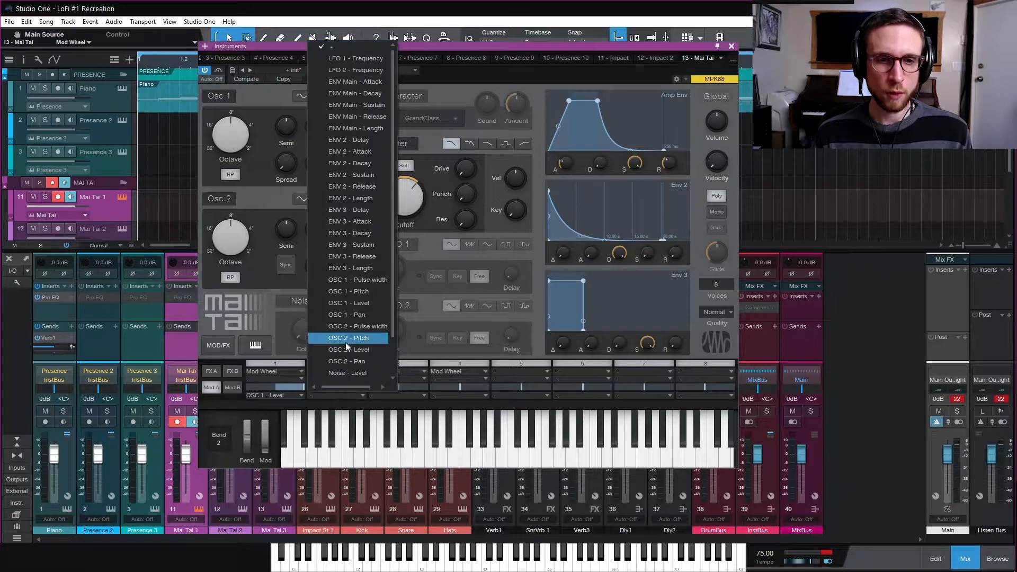
pyautogui.click(345, 302)
pyautogui.click(407, 395)
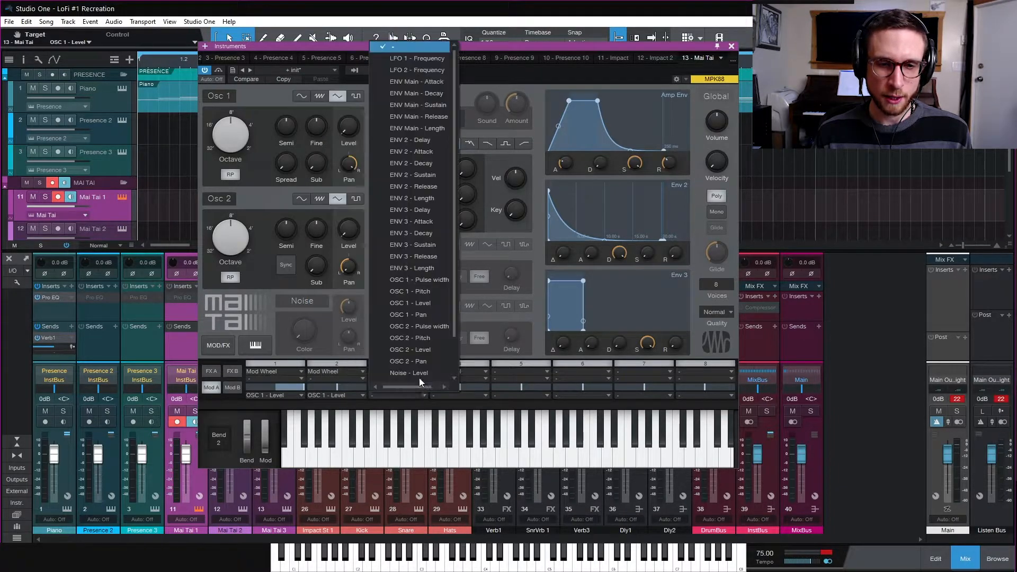
pyautogui.click(424, 302)
pyautogui.click(465, 395)
pyautogui.click(491, 296)
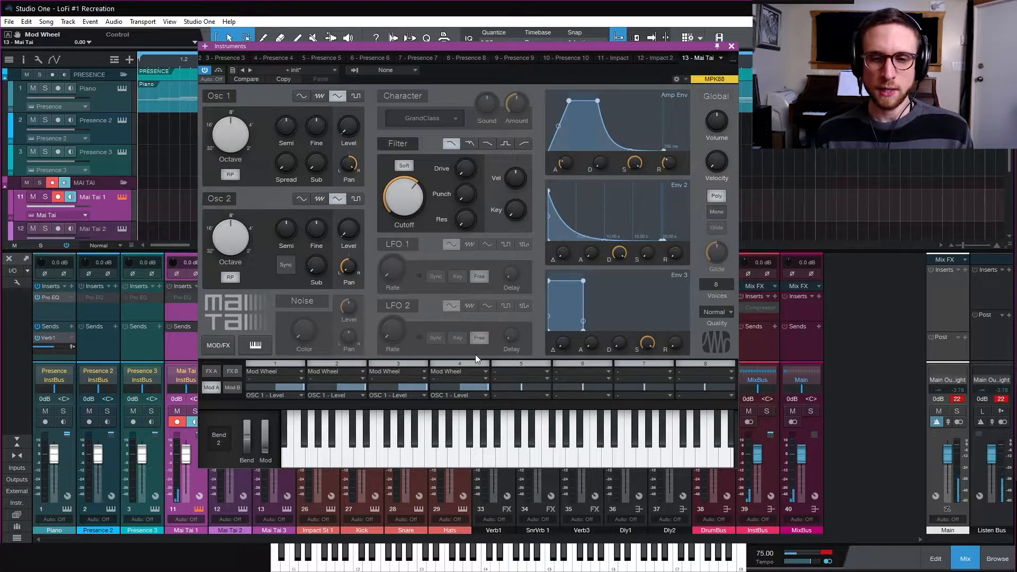
# Step: Route the Mod Wheel to OSC 2 - Level in modulation slots 5 to 8, at 100% amount
pyautogui.click(512, 372)
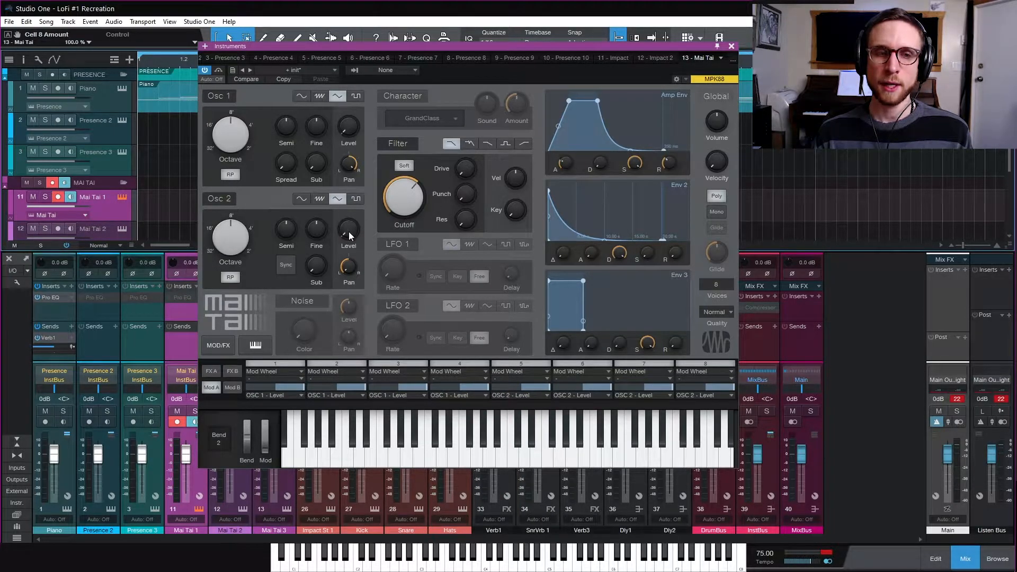
pyautogui.moveTo(346, 227)
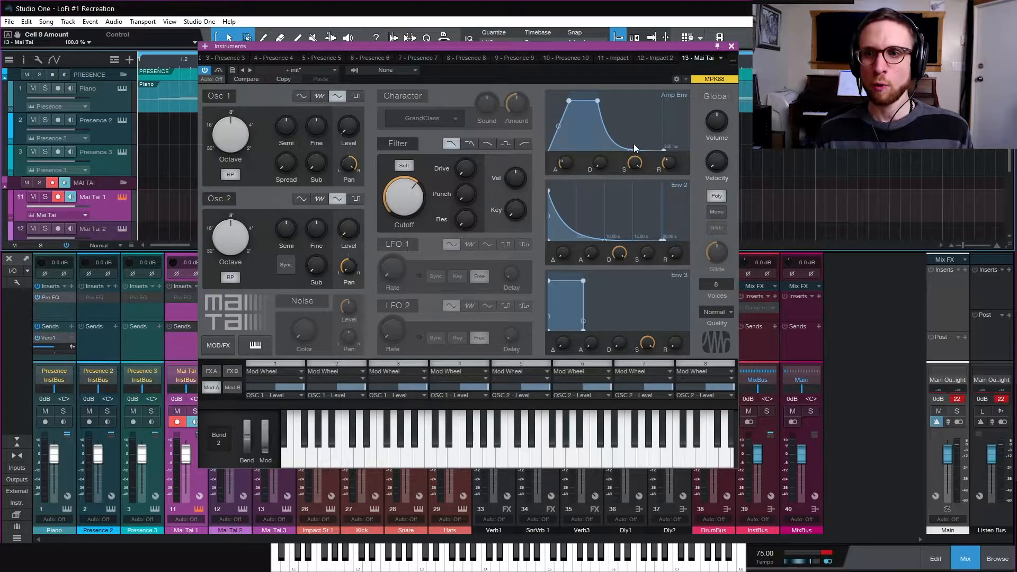
# Step: Turn down the synth's global volume and reset the clip indicators on the Listen Bus and Main channels
pyautogui.moveTo(725, 122); pyautogui.dragTo(718, 155)
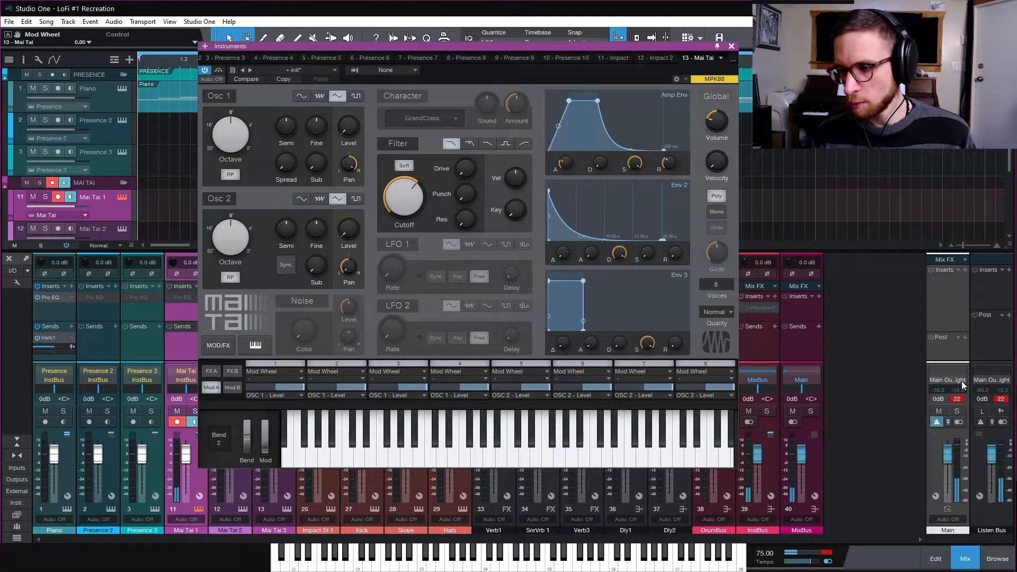
pyautogui.click(1000, 401)
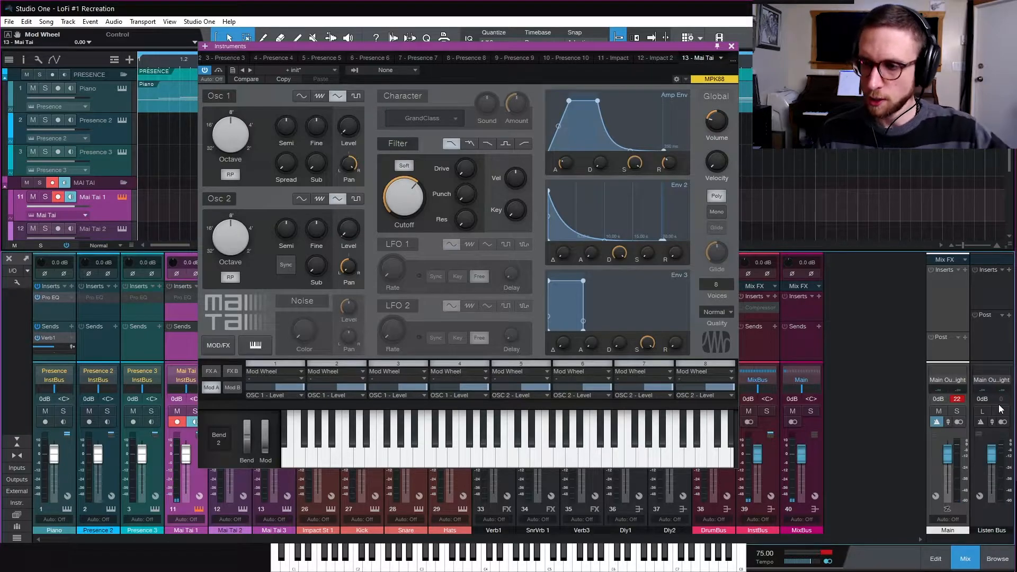
pyautogui.click(955, 398)
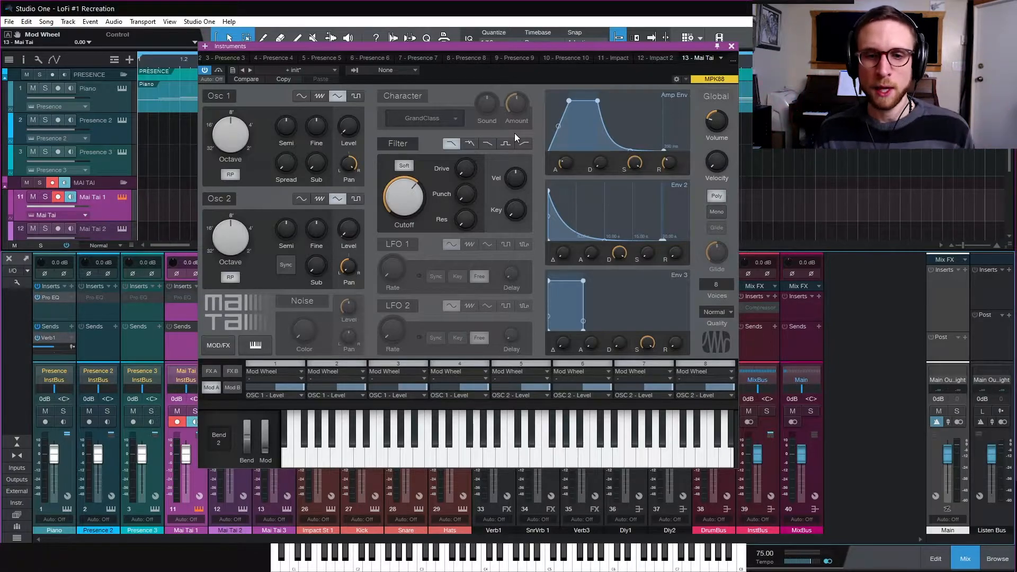
# Step: Activate LFO 1 with a sine wave at a 0.42 Hz rate, and activate LFO 2 at a 0.59 Hz rate
pyautogui.click(406, 249)
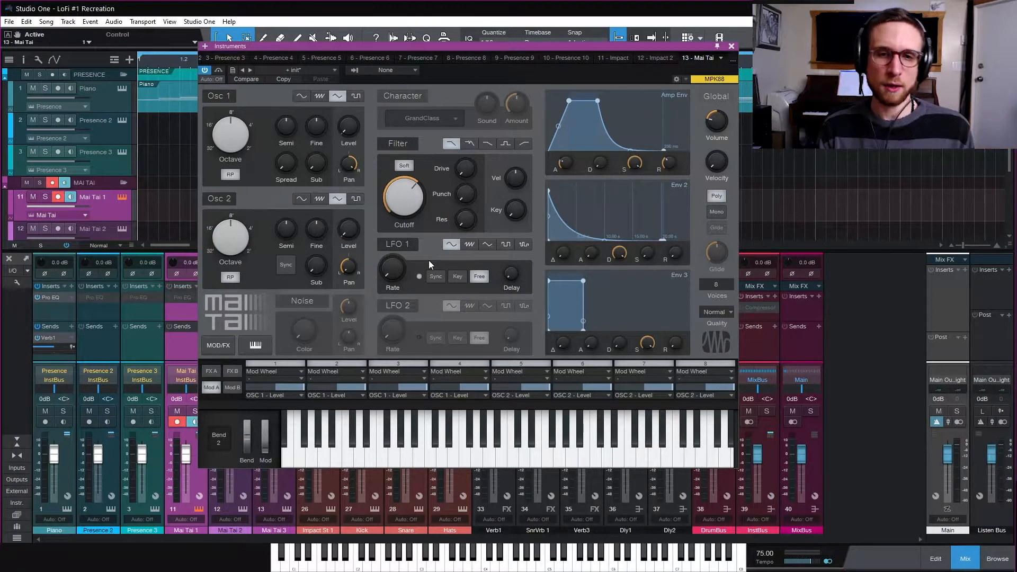
pyautogui.click(506, 245)
pyautogui.click(449, 246)
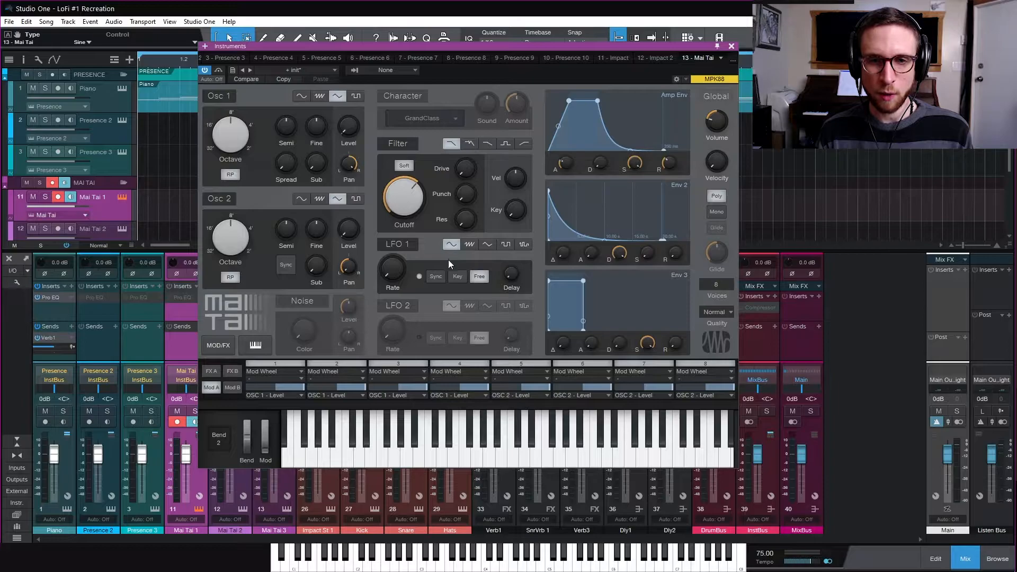
pyautogui.moveTo(405, 283); pyautogui.dragTo(401, 248)
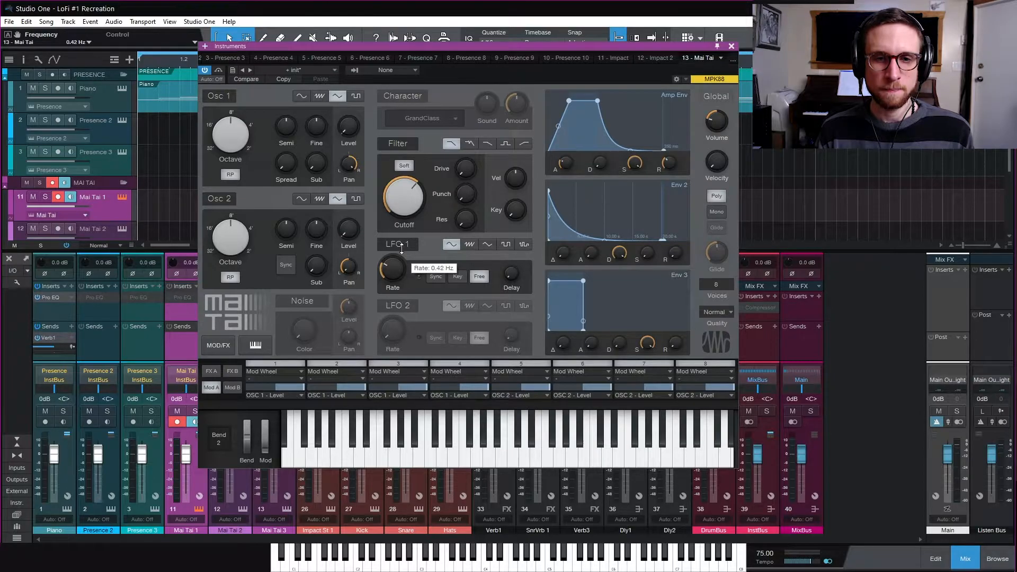
pyautogui.click(407, 307)
pyautogui.moveTo(393, 345); pyautogui.dragTo(404, 307)
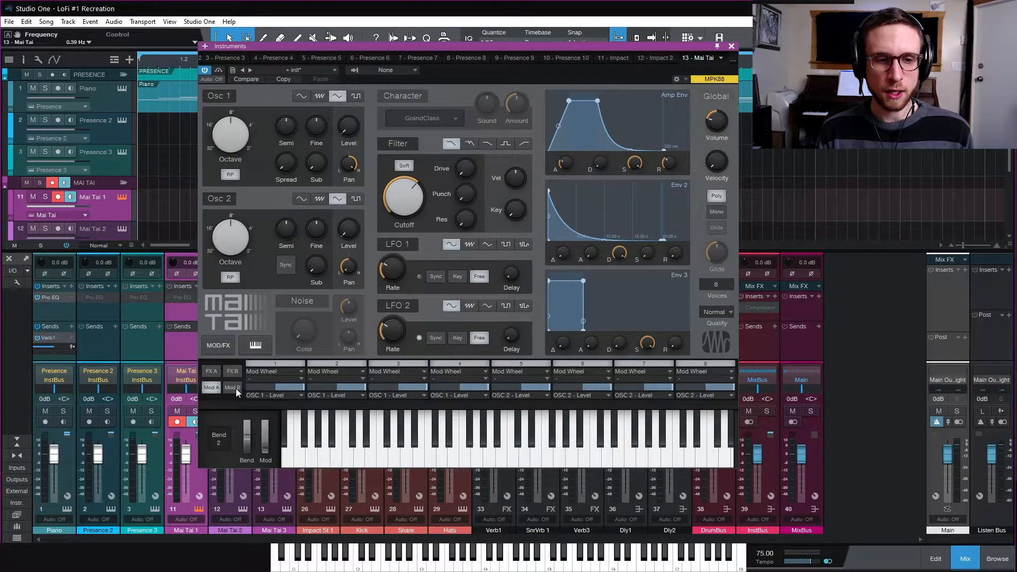
# Step: Clear the Aftertouch source from modulation slot 9 and route LFO 1 to OSC 1 - Pitch in that slot
pyautogui.click(233, 388)
pyautogui.click(284, 371)
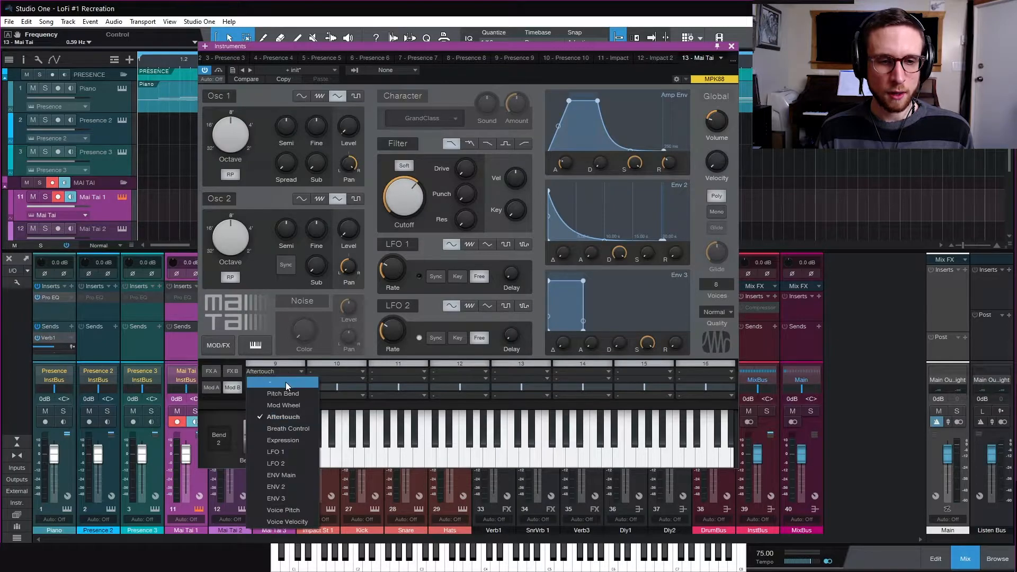
pyautogui.click(286, 382)
pyautogui.click(284, 395)
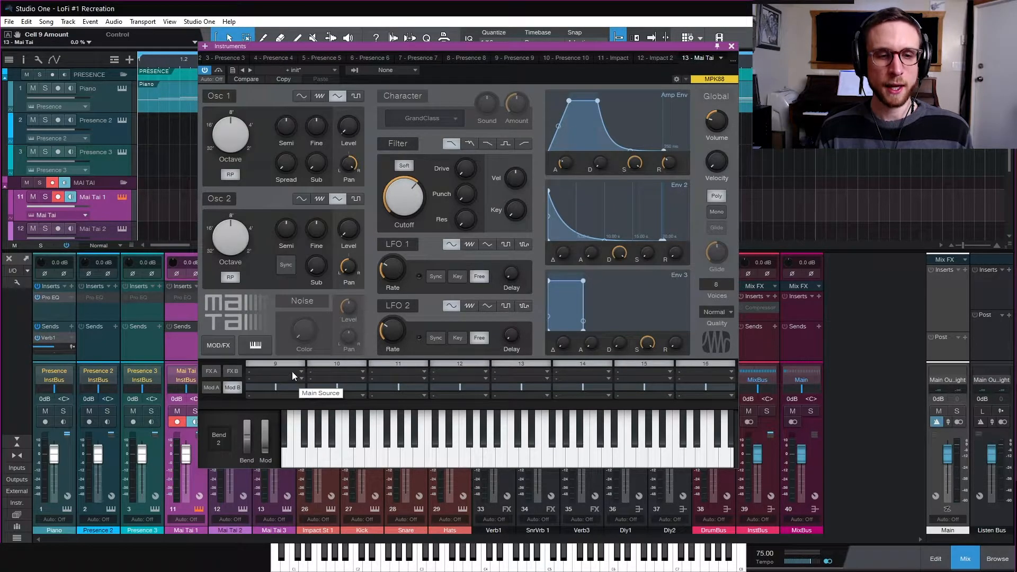
pyautogui.click(291, 370)
pyautogui.click(300, 449)
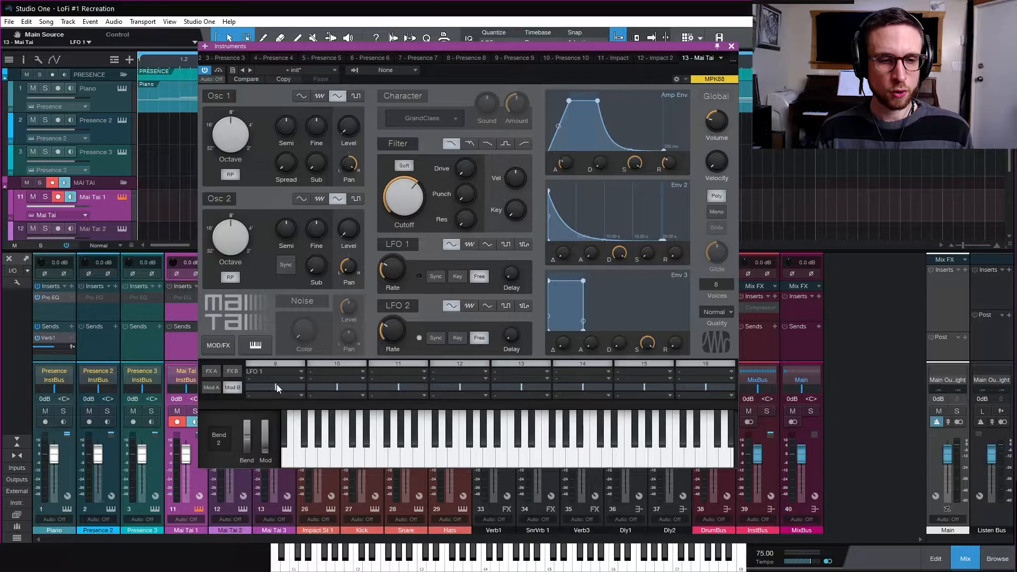
pyautogui.click(290, 396)
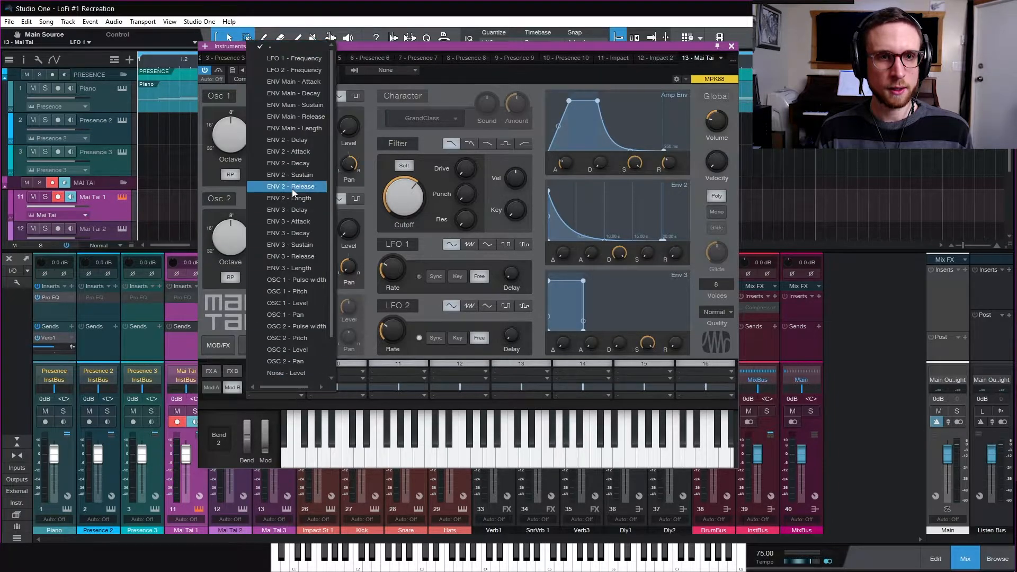
pyautogui.click(316, 291)
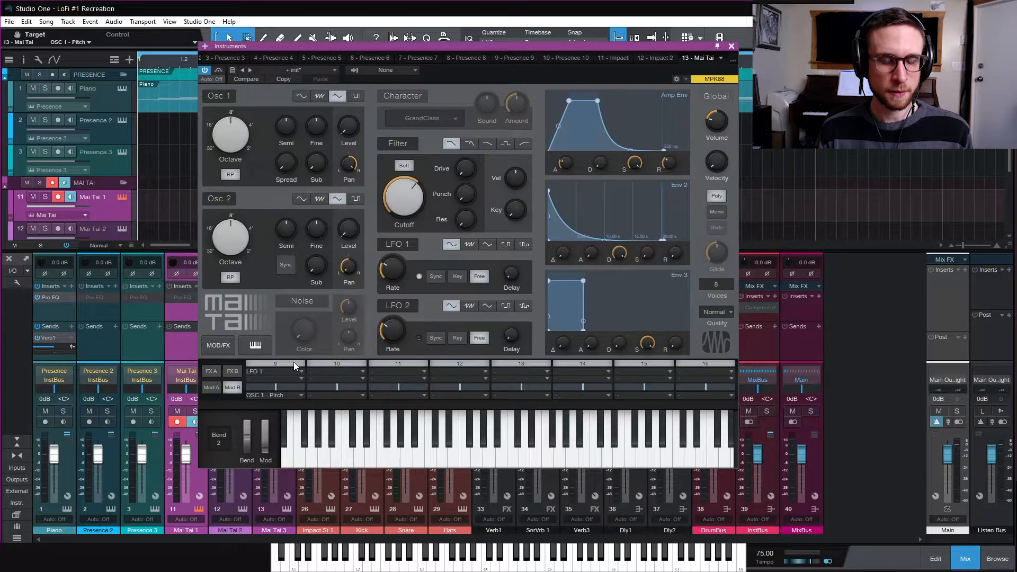
# Step: Deactivate Osc 2 to hear Osc 1 alone, and set the modulation amount of slot 9 to 0.1%
pyautogui.moveTo(284, 385); pyautogui.dragTo(280, 387)
pyautogui.click(221, 197)
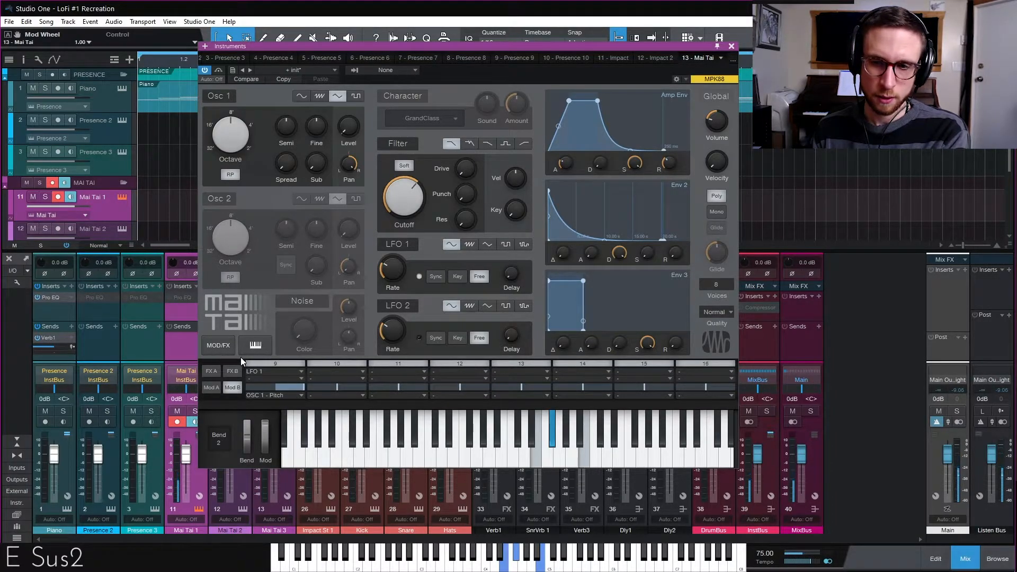
pyautogui.moveTo(294, 387); pyautogui.dragTo(278, 393)
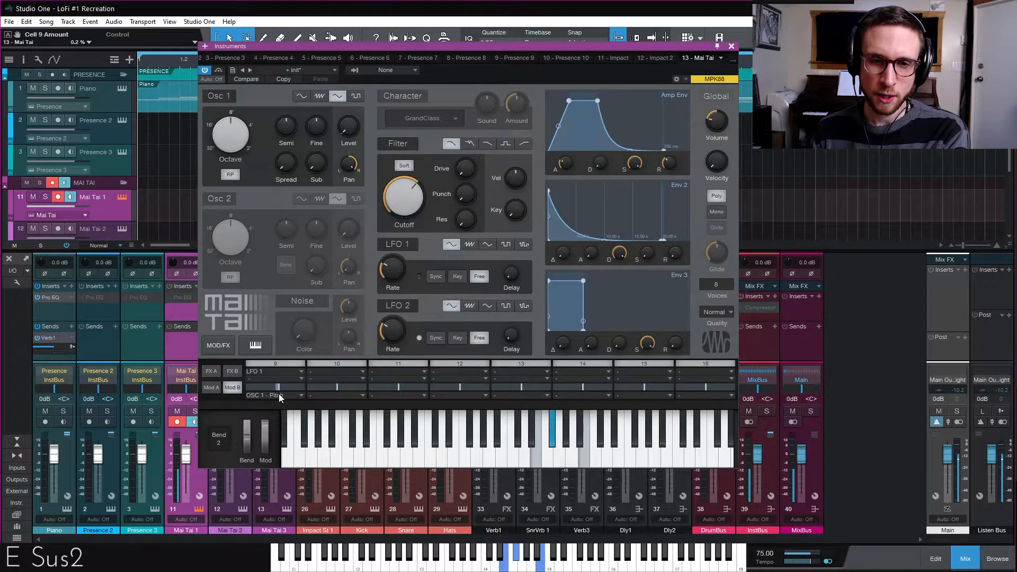
pyautogui.moveTo(278, 393); pyautogui.dragTo(278, 394)
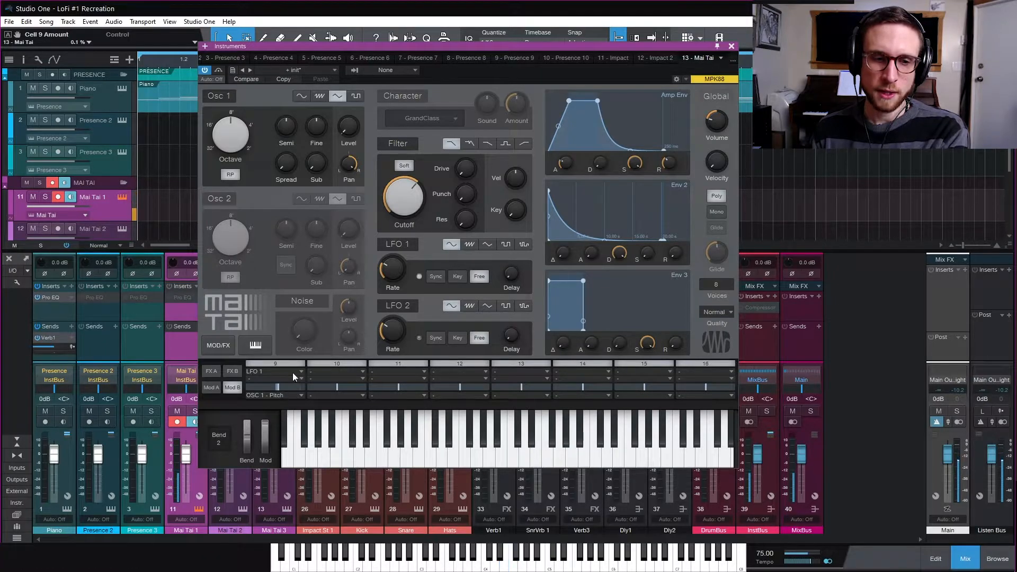
# Step: Route LFO 2 to OSC 2 - Pitch in modulation slot 10 at a very small positive amount, and reactivate Osc 2
pyautogui.click(335, 371)
pyautogui.click(352, 461)
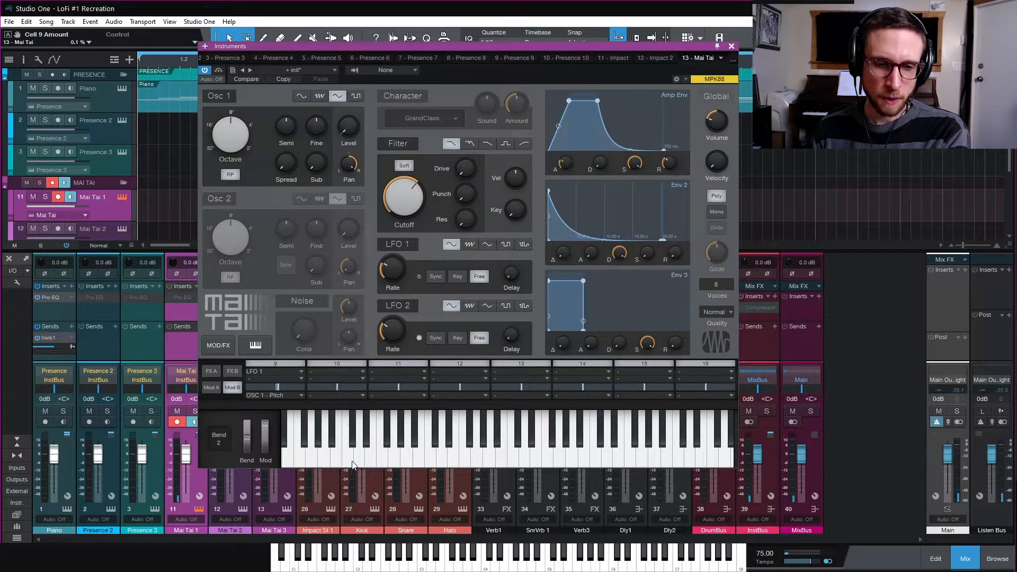
pyautogui.click(352, 395)
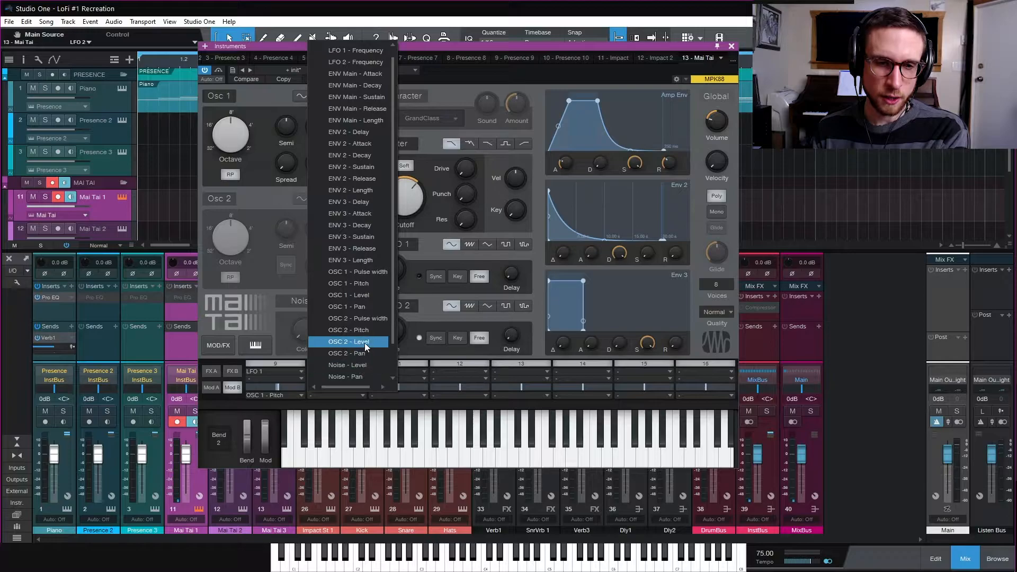
pyautogui.click(365, 331)
pyautogui.moveTo(338, 388); pyautogui.dragTo(341, 391)
pyautogui.click(219, 199)
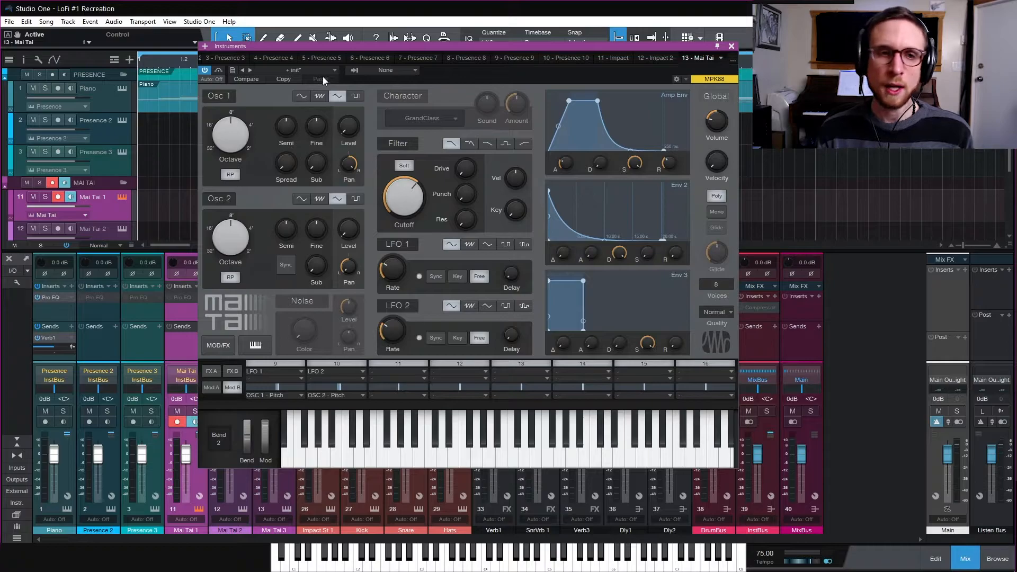
# Step: Close the synth window and copy the Verb1 send from the Piano channel to the Mai Tai 1 channel
pyautogui.click(231, 69)
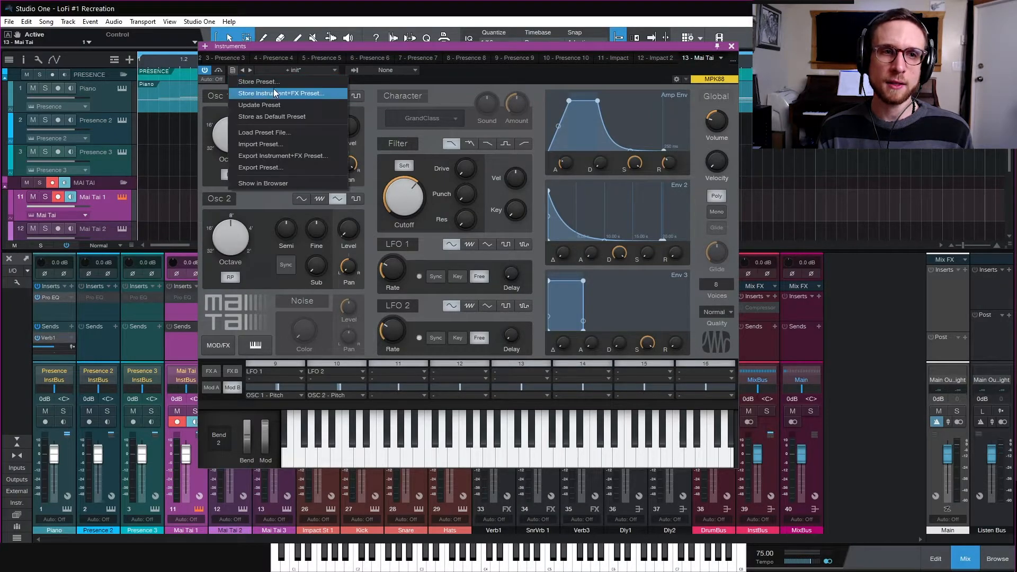
pyautogui.click(448, 84)
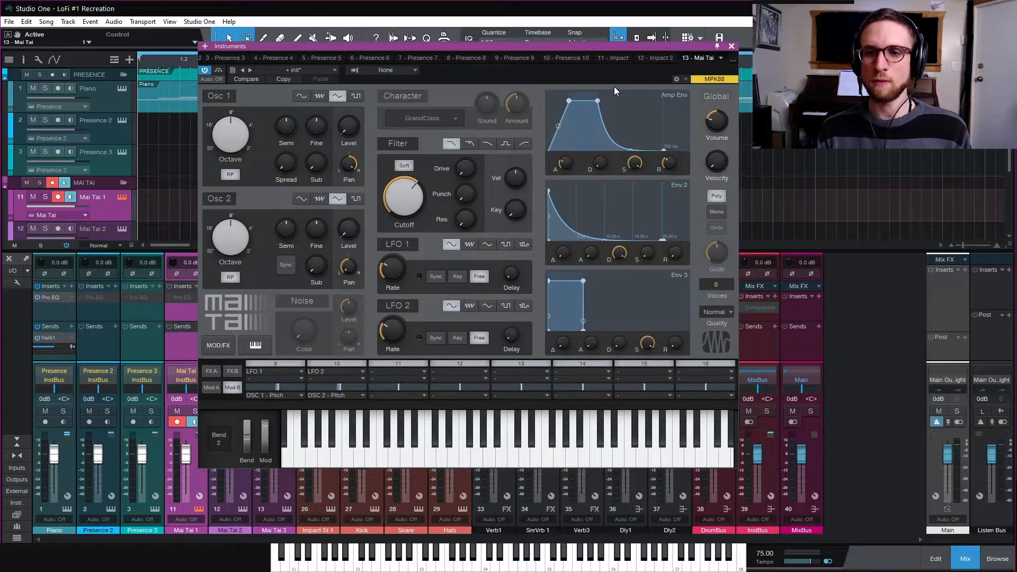
pyautogui.click(732, 46)
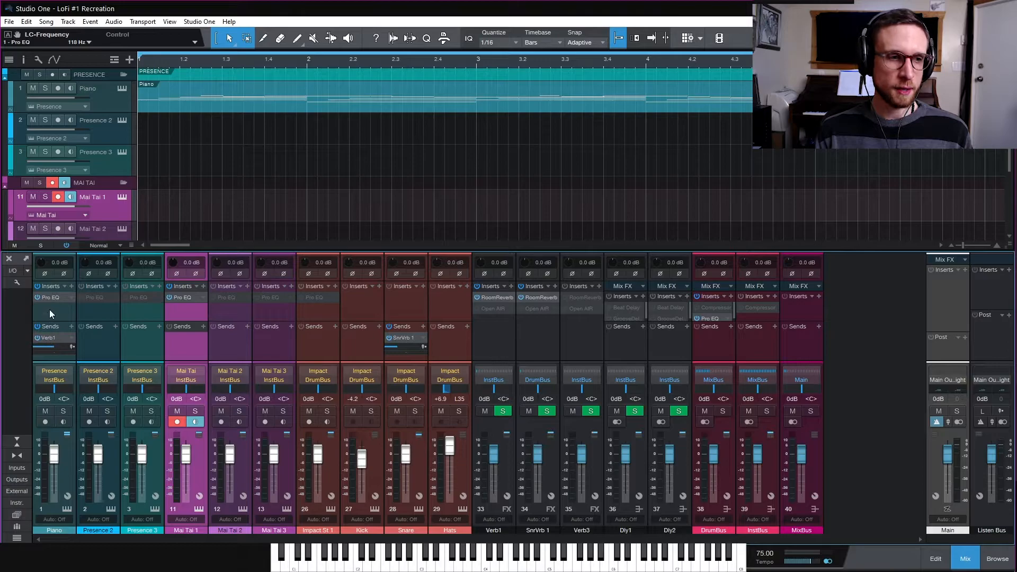
pyautogui.moveTo(52, 339); pyautogui.dragTo(203, 346)
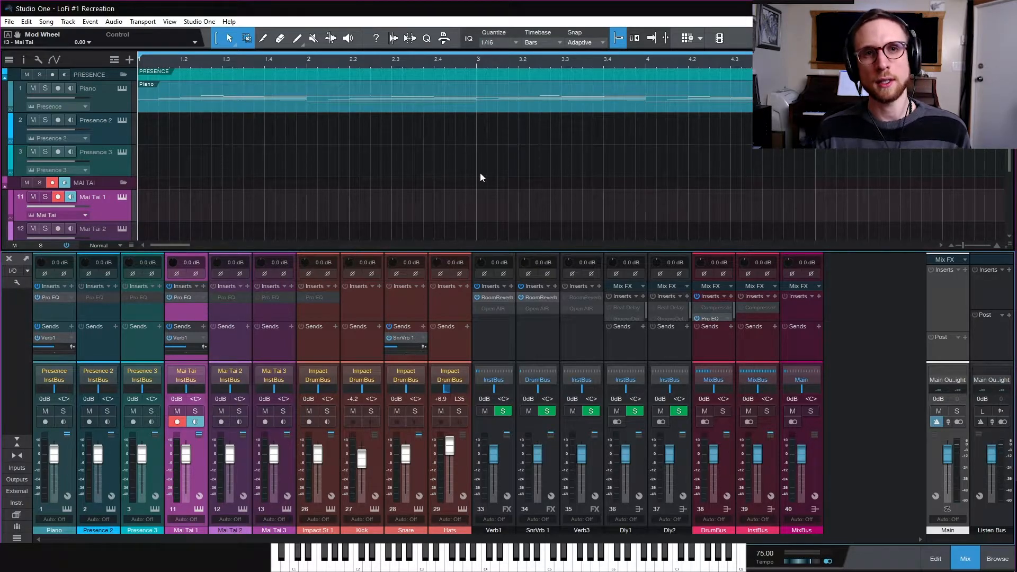
# Step: Show the modulation curve of the Mai Tai 1 part in the note editor and play the part back
pyautogui.scroll(-1, 478, 174)
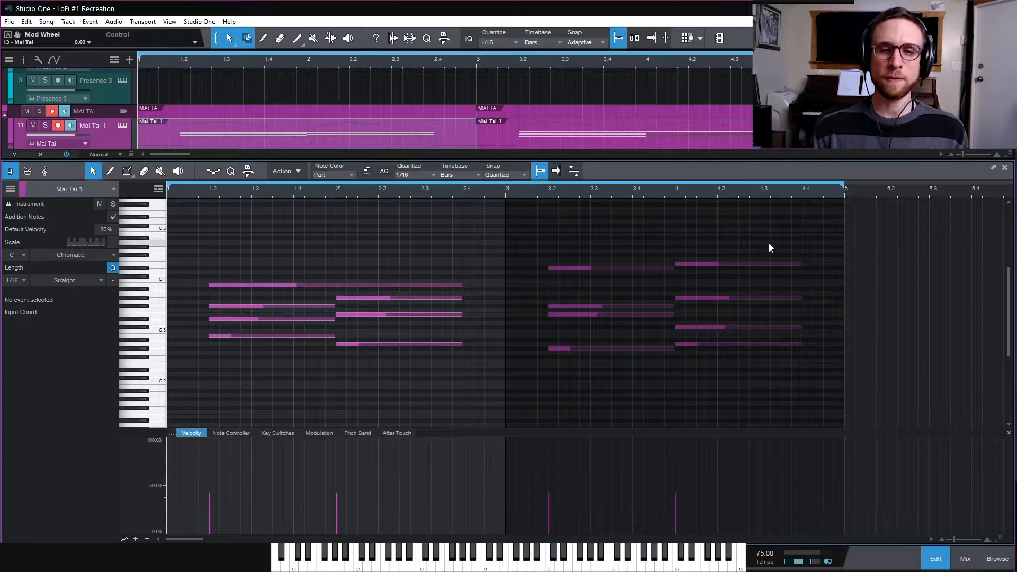
pyautogui.click(315, 433)
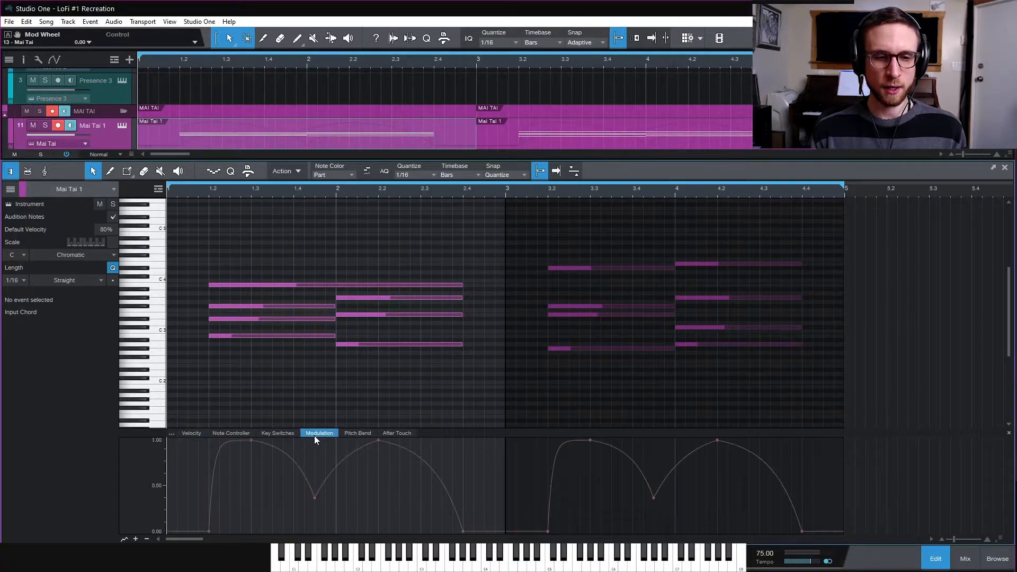
pyautogui.press('space')
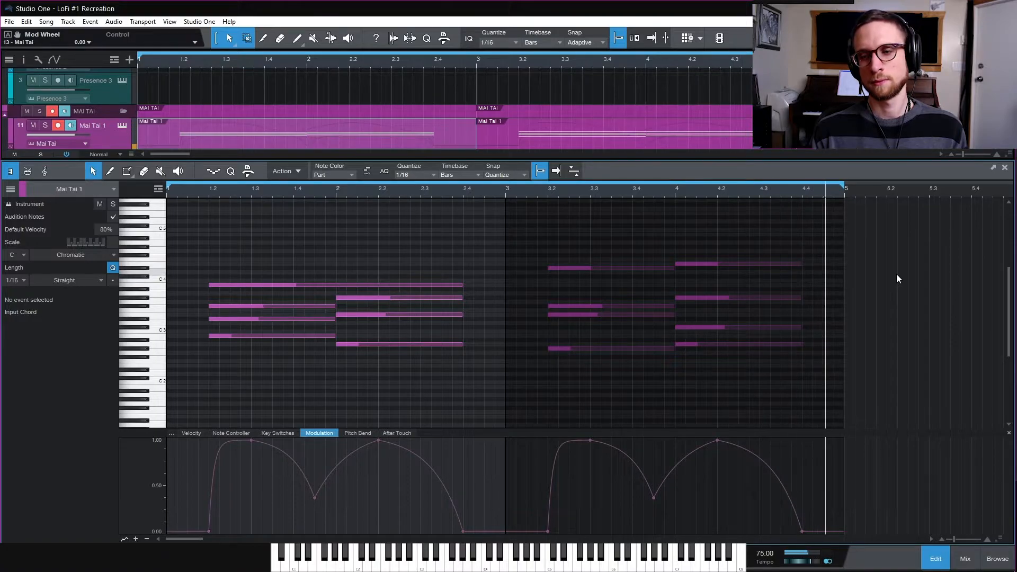
pyautogui.press('space')
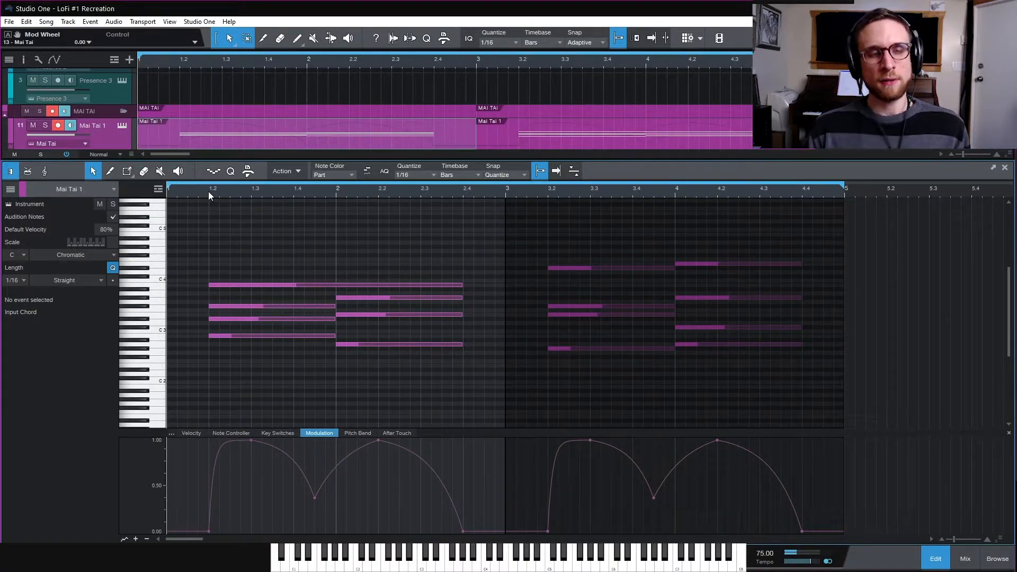
pyautogui.press('space')
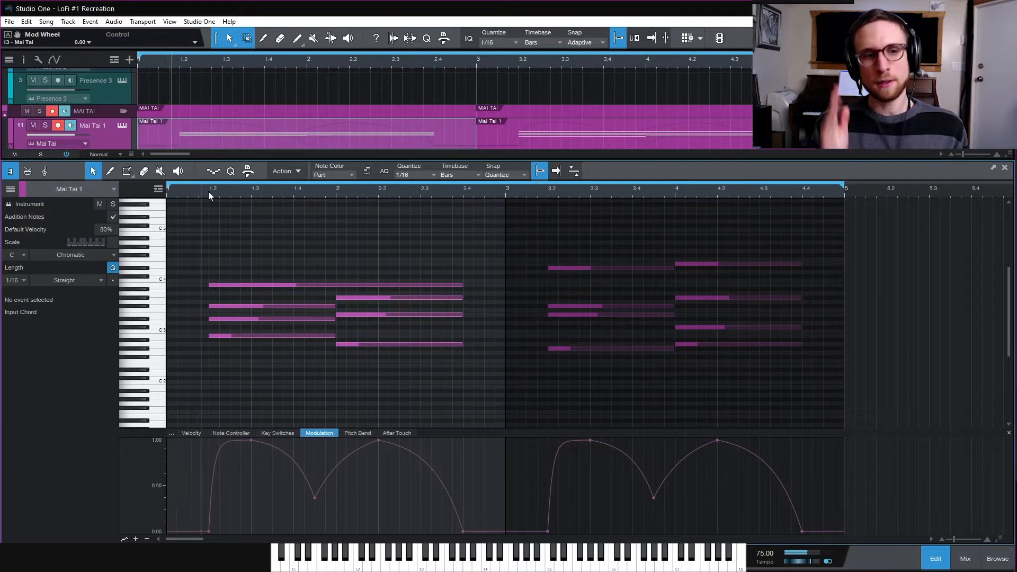
pyautogui.press('space')
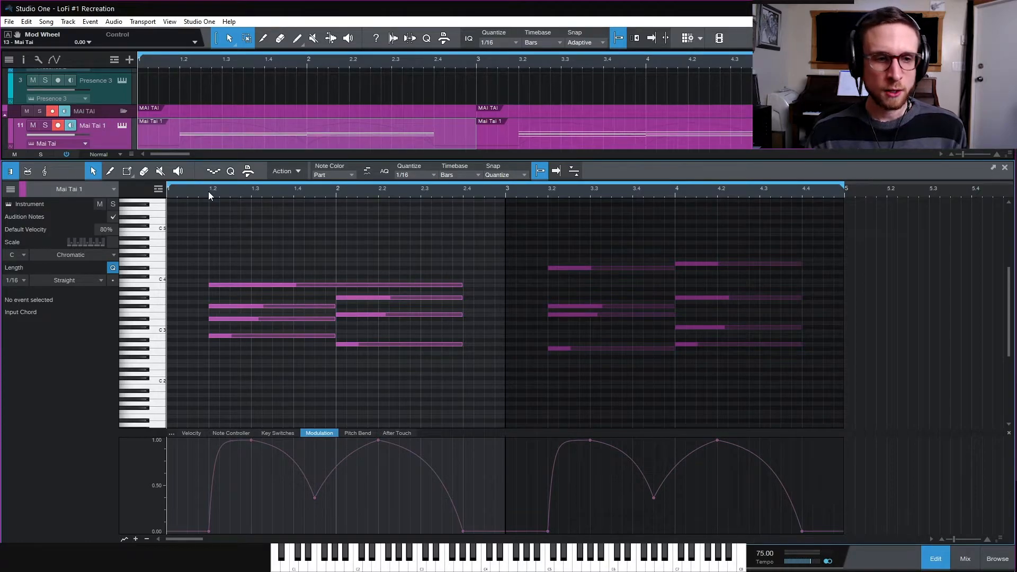
# Step: Examine the pitches and lengths of the individual notes in the two chords of the first Mai Tai 1 part
pyautogui.click(237, 337)
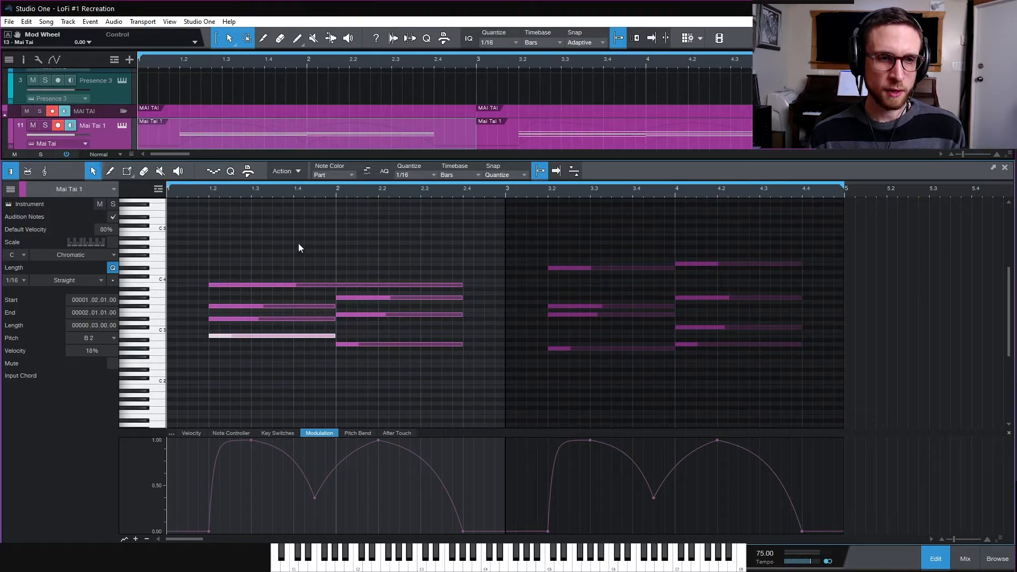
pyautogui.click(244, 317)
pyautogui.click(245, 306)
pyautogui.click(246, 285)
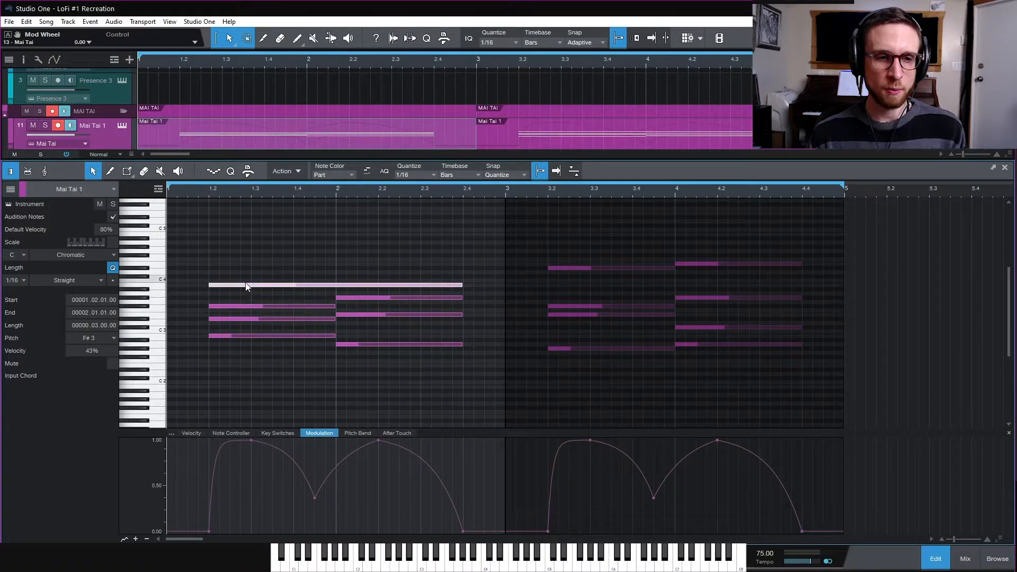
pyautogui.click(368, 343)
pyautogui.click(363, 314)
pyautogui.click(360, 297)
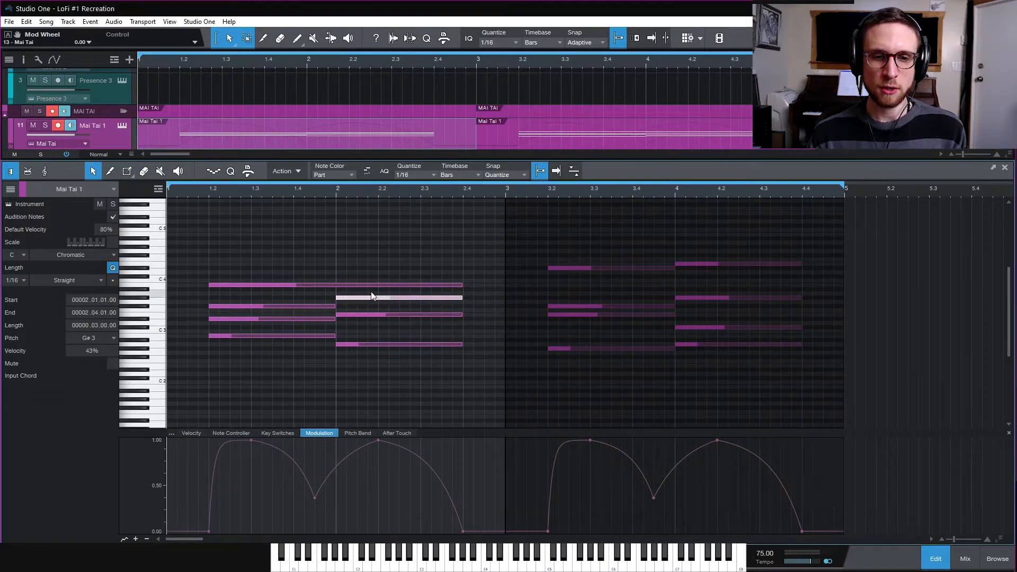
pyautogui.click(374, 285)
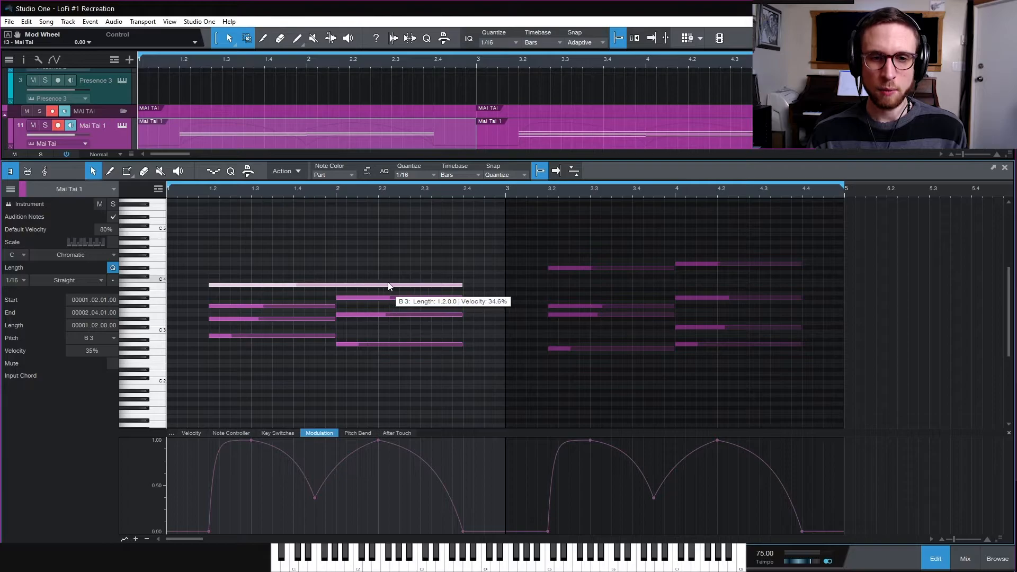
pyautogui.moveTo(248, 253); pyautogui.dragTo(434, 377)
pyautogui.click(433, 377)
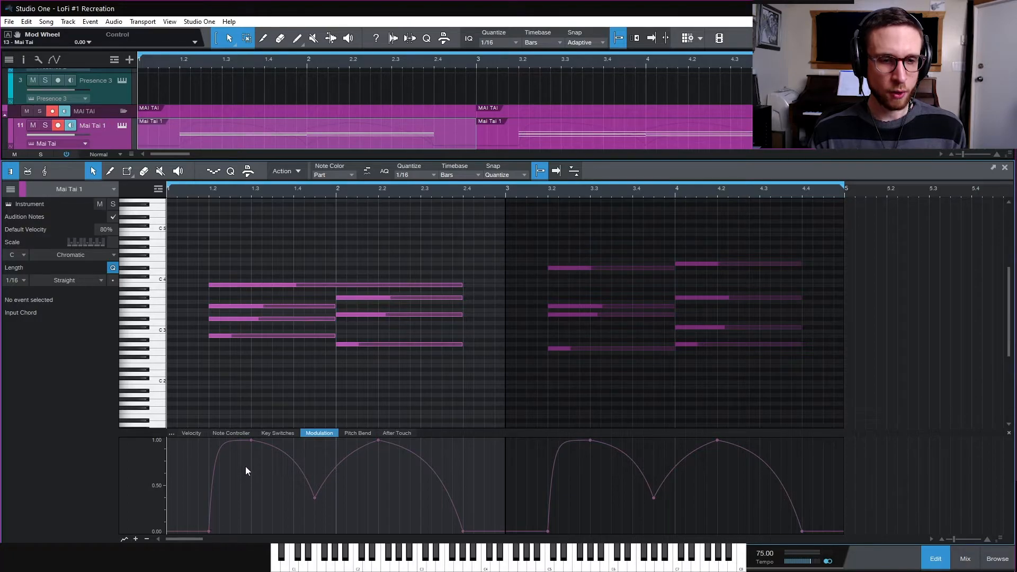
# Step: Examine the mod wheel points and curve shape under the two chords of the first part
pyautogui.moveTo(252, 444)
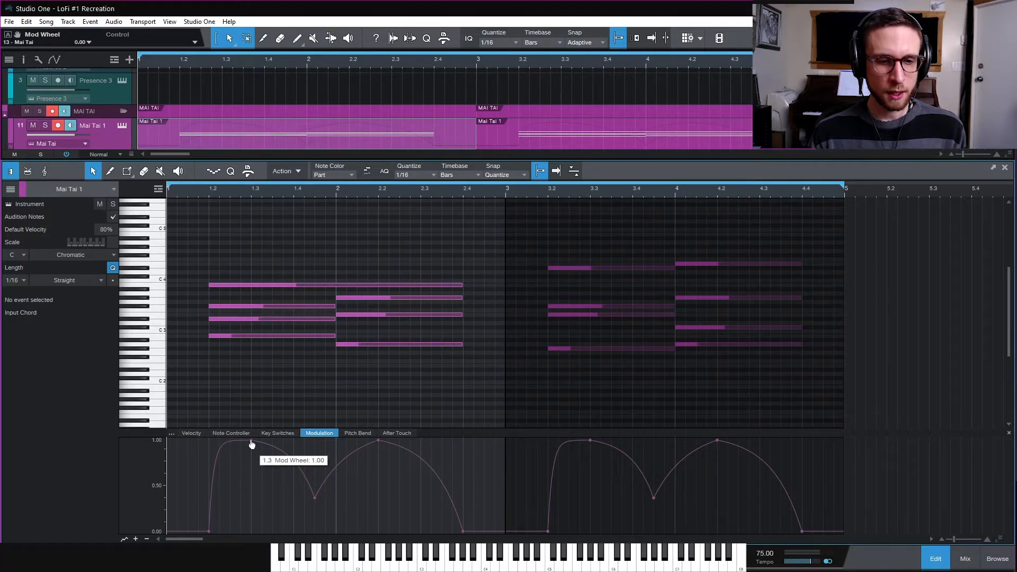
pyautogui.moveTo(314, 502)
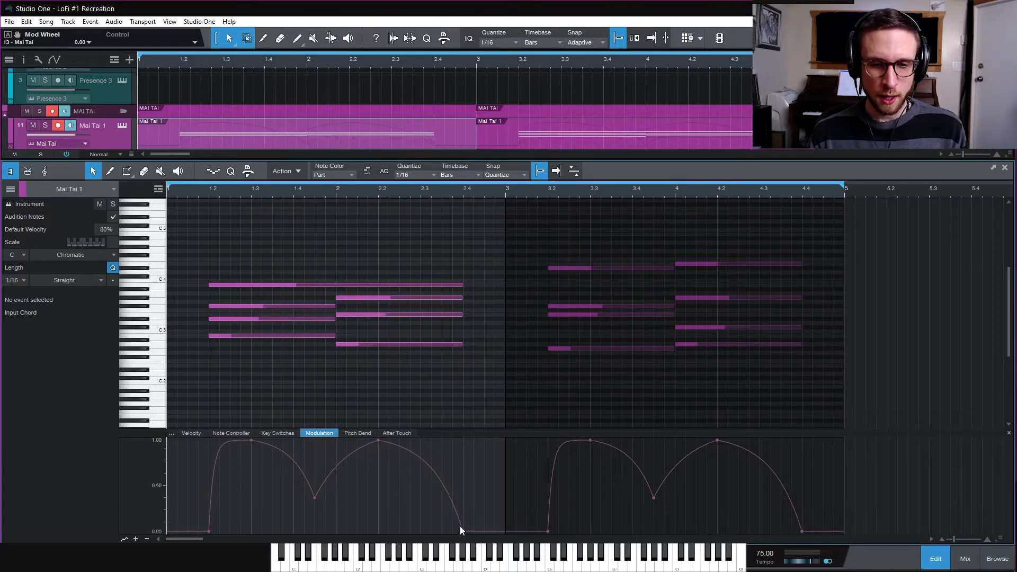
pyautogui.moveTo(419, 464)
pyautogui.mouseDown()
pyautogui.moveTo(416, 505)
pyautogui.moveTo(426, 460)
pyautogui.mouseUp()
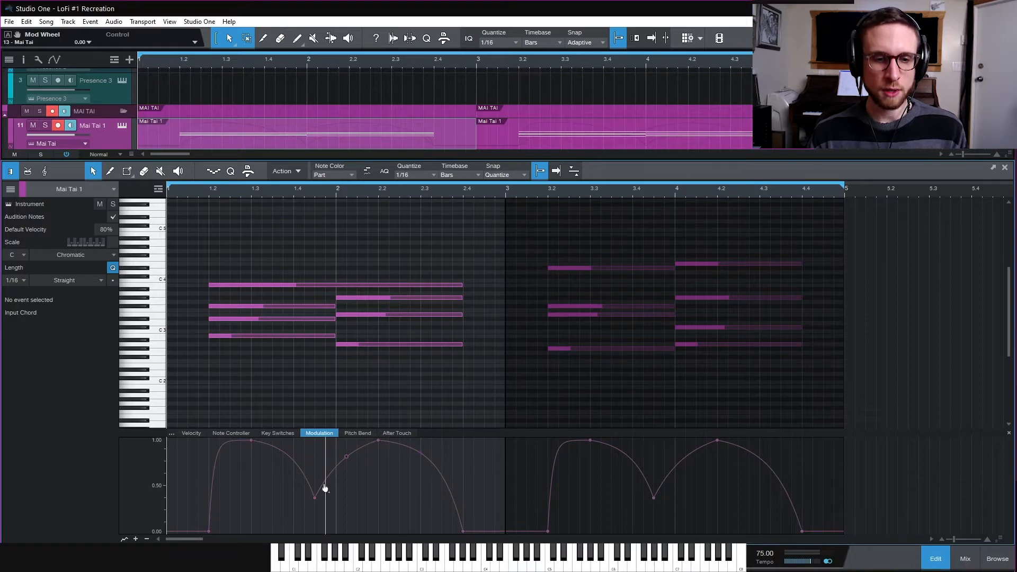
# Step: Show the pitch bend curve of the Mai Tai 1 part and play the chords back
pyautogui.click(354, 433)
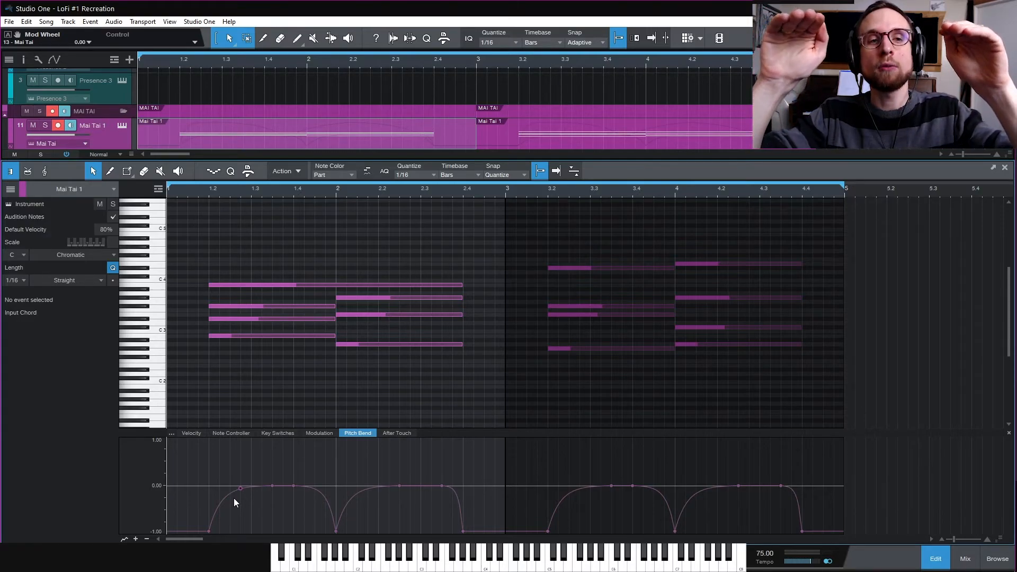
pyautogui.press('space')
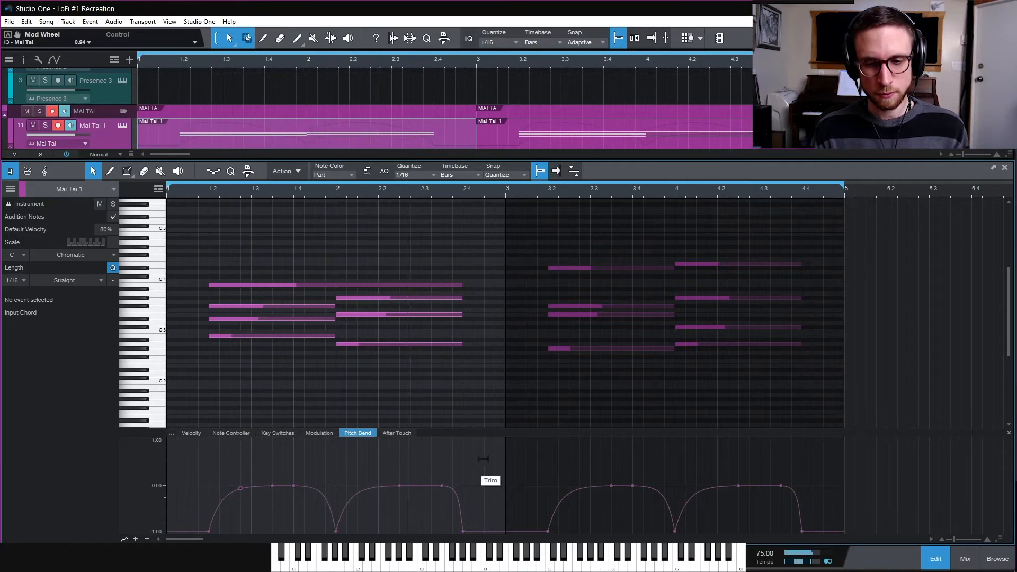
pyautogui.press('space')
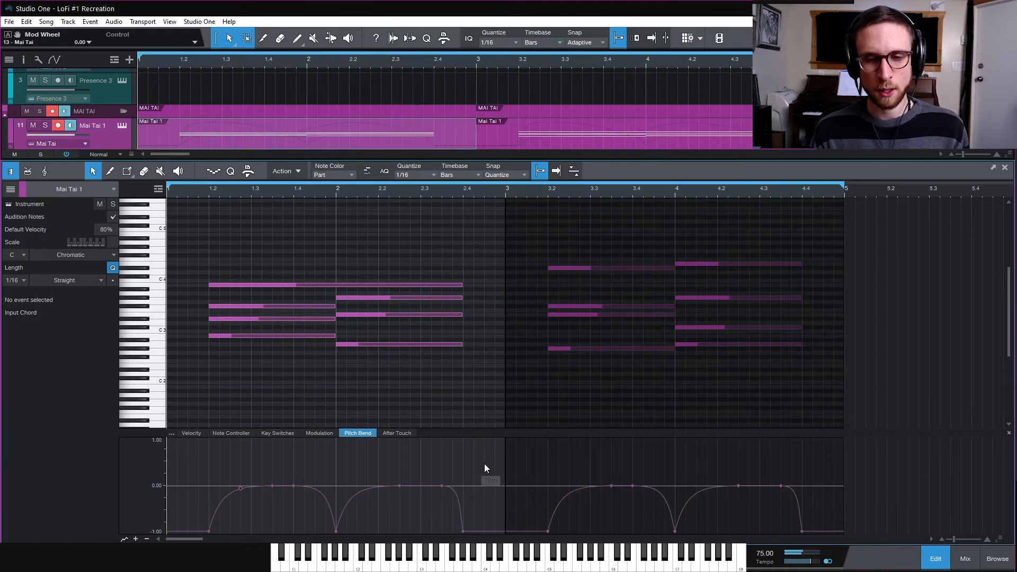
# Step: Move the playhead to bar 3 and examine the notes of the first chord in the second Mai Tai 1 part
pyautogui.click(507, 191)
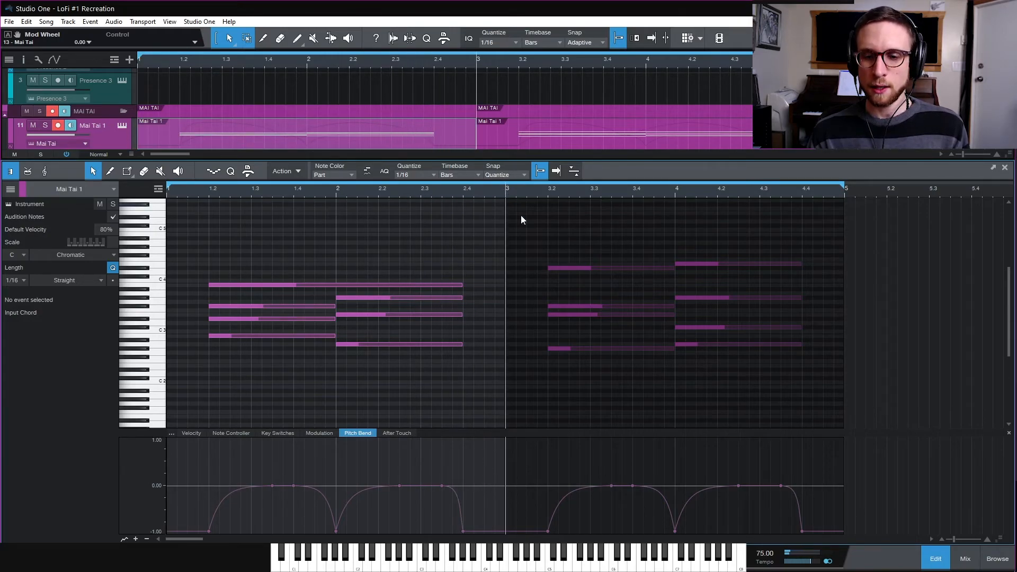
pyautogui.click(619, 378)
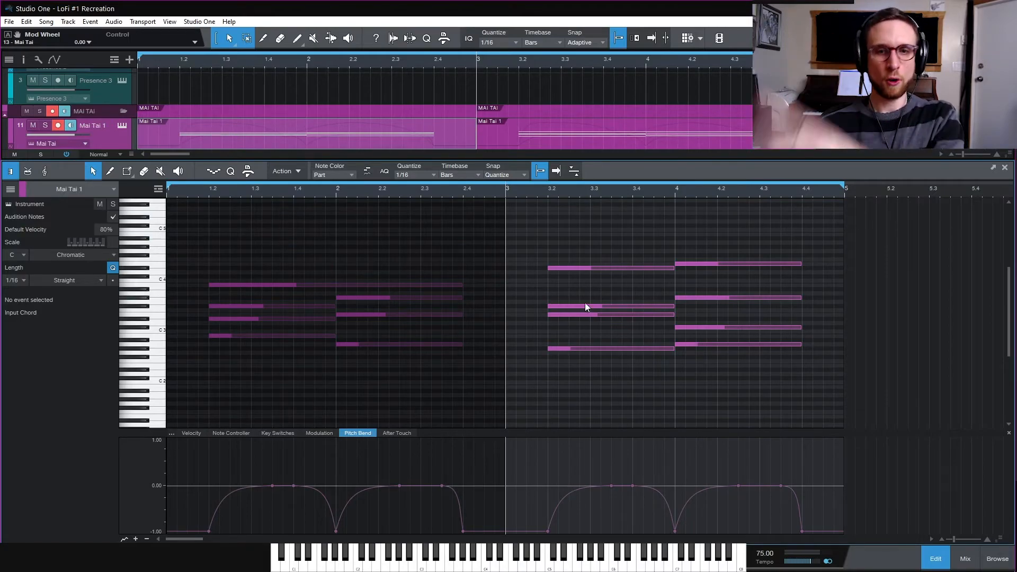
pyautogui.moveTo(569, 335); pyautogui.dragTo(589, 359)
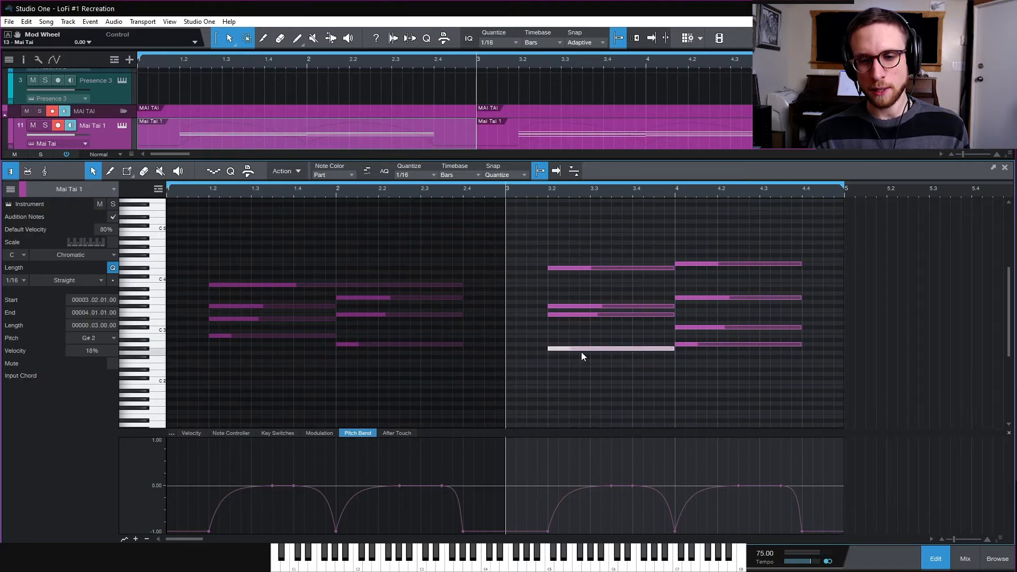
pyautogui.click(574, 314)
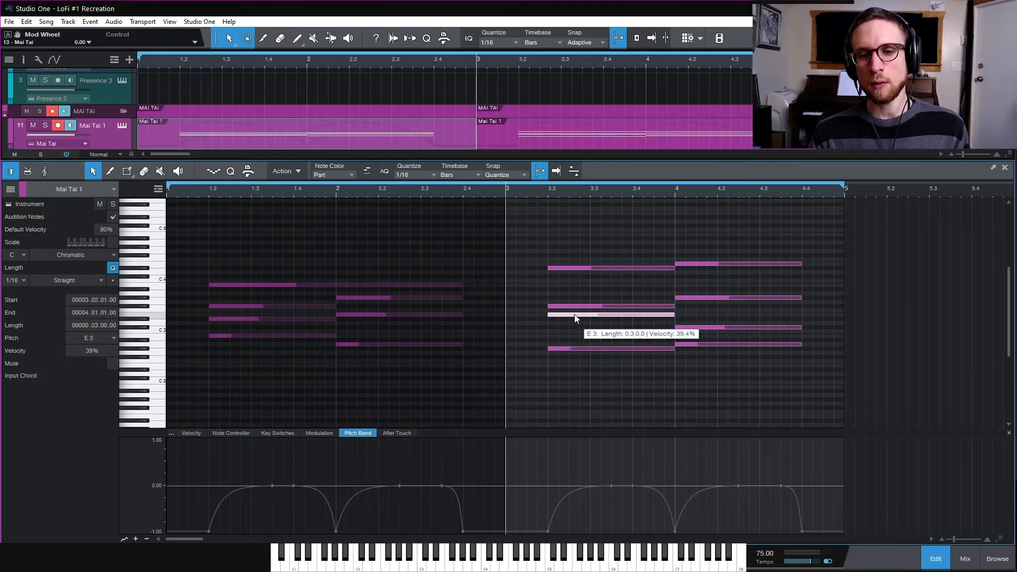
pyautogui.click(576, 305)
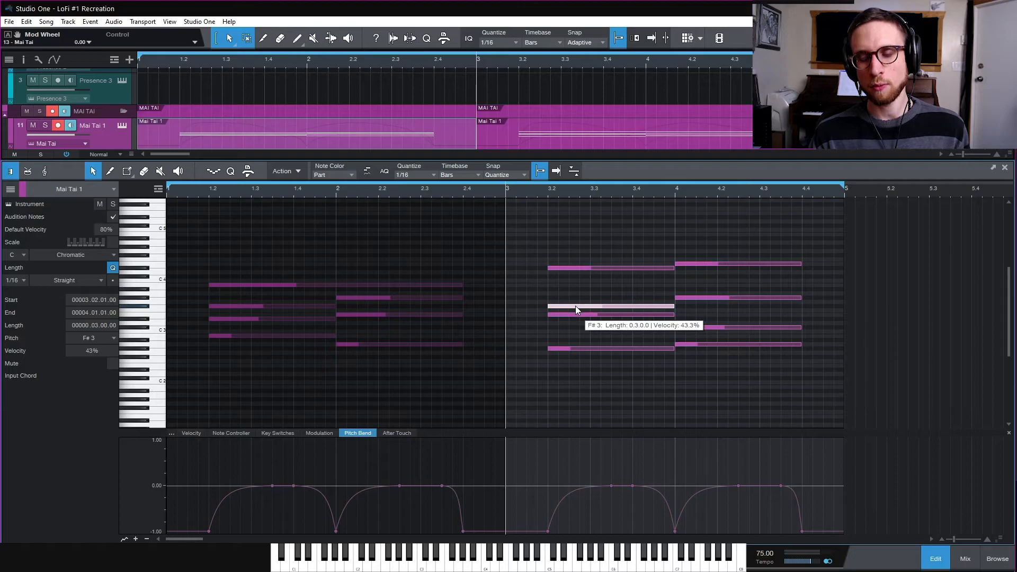
pyautogui.moveTo(564, 227); pyautogui.dragTo(599, 384)
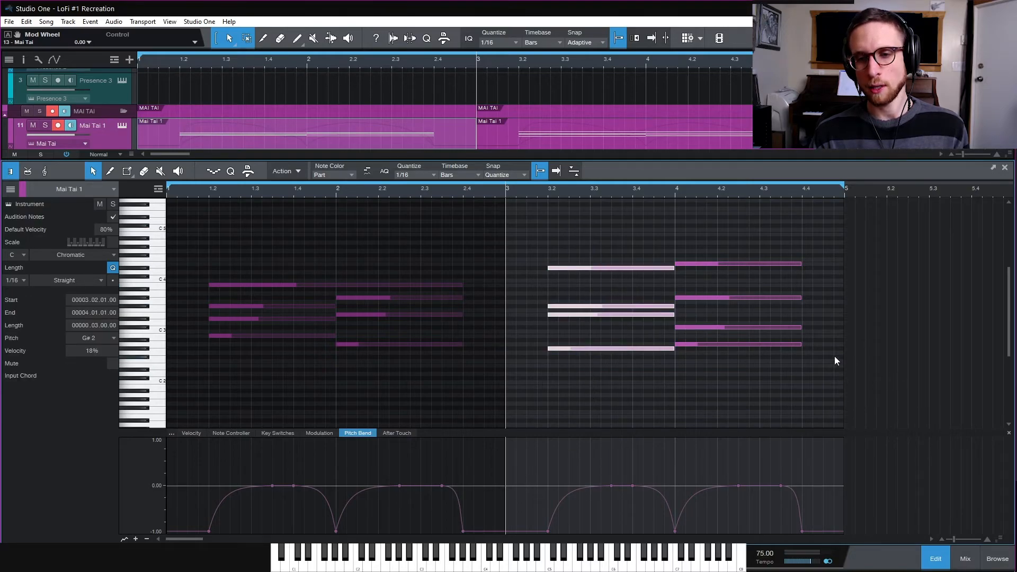
# Step: Examine each note of the second chord, starting at bar 4, in the second Mai Tai 1 part and play the part back
pyautogui.hscroll(3, 752, 369)
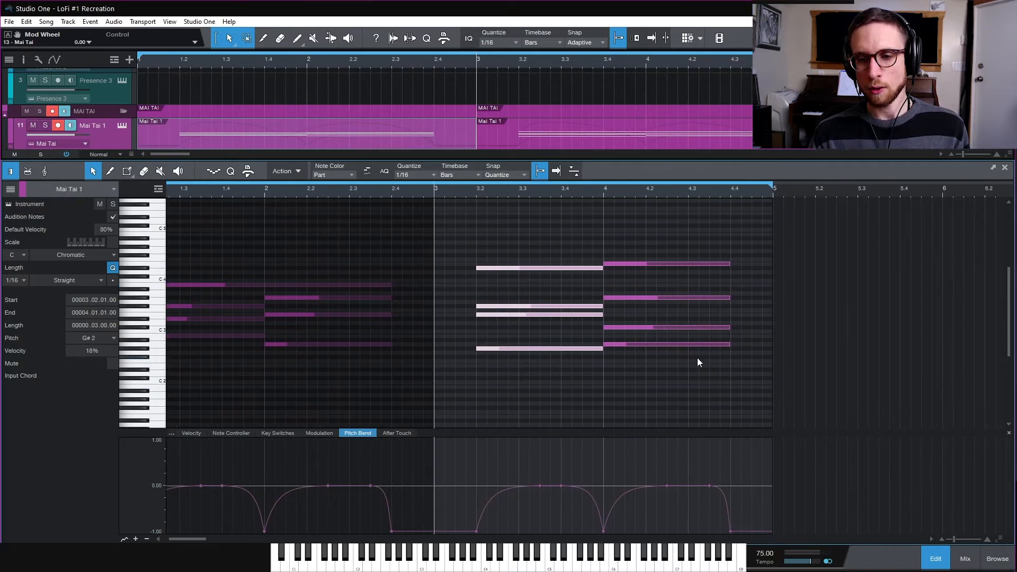
pyautogui.click(647, 344)
pyautogui.click(637, 328)
pyautogui.click(629, 297)
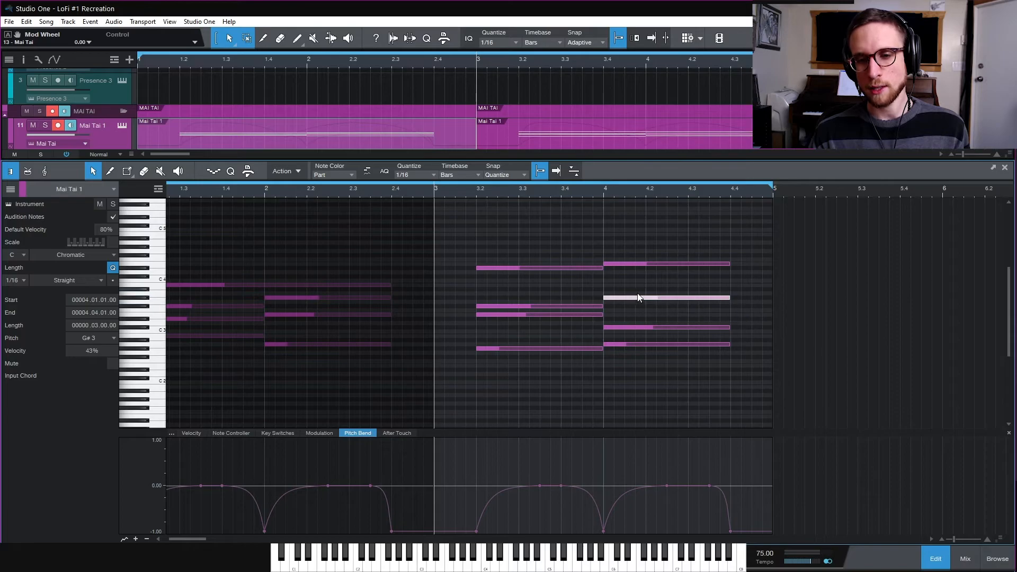
pyautogui.click(631, 265)
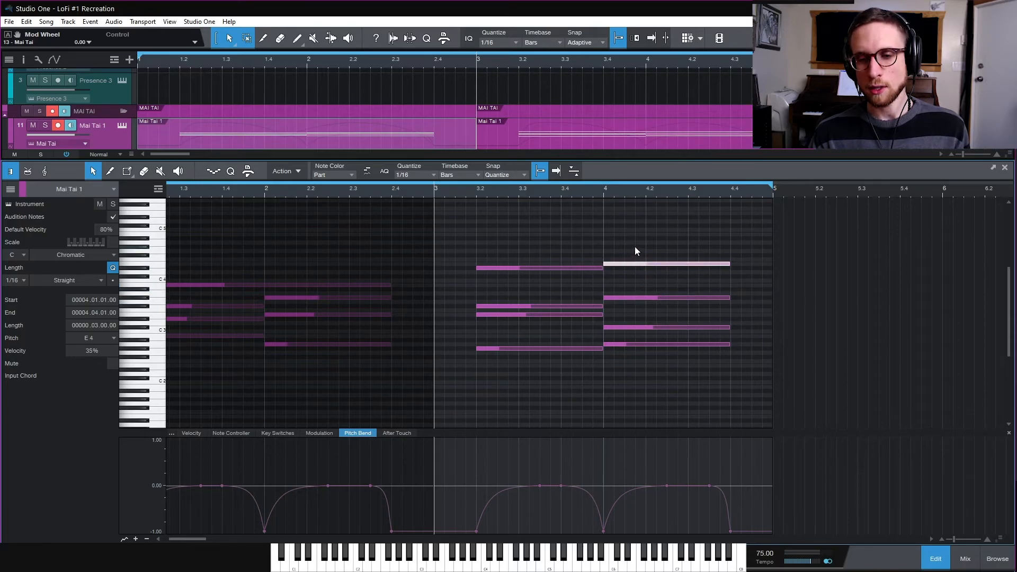
pyautogui.moveTo(663, 371); pyautogui.dragTo(636, 218)
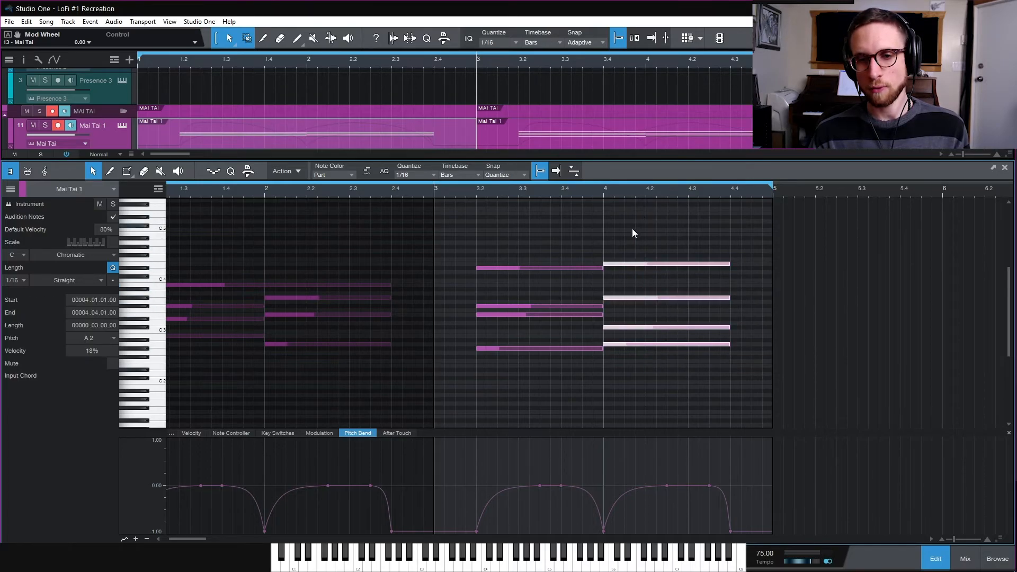
pyautogui.click(631, 228)
pyautogui.press('space')
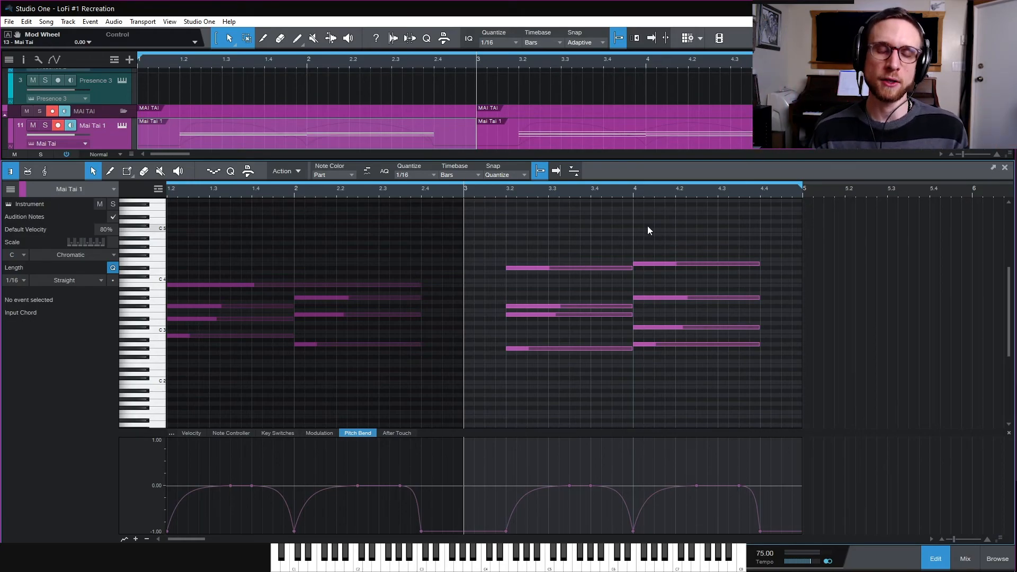
# Step: Show the mixer and lower the Mai Tai 1 channel volume to about -14.3 dB during playback
pyautogui.press('F3')
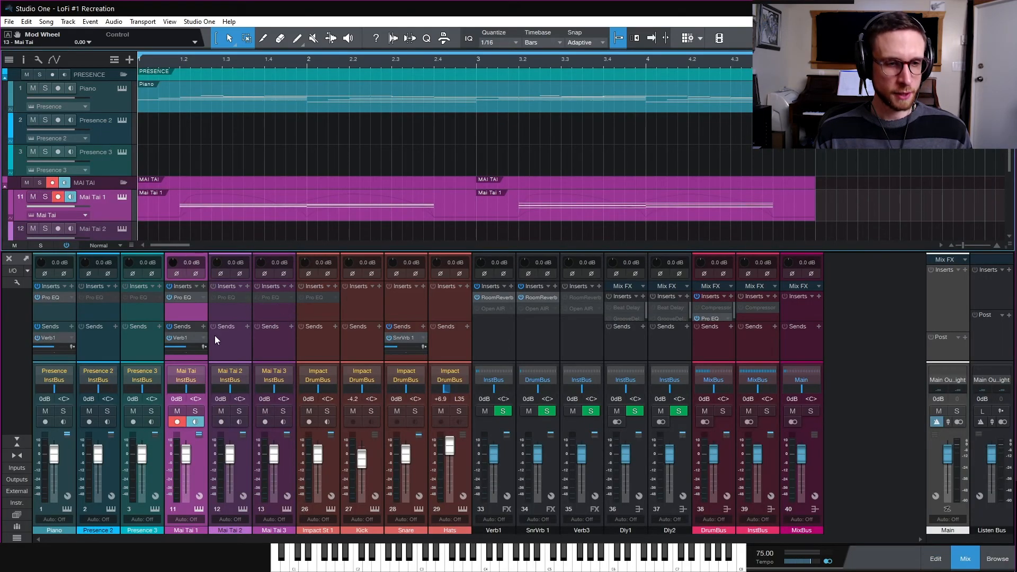
pyautogui.press('space')
pyautogui.moveTo(186, 456); pyautogui.dragTo(187, 471)
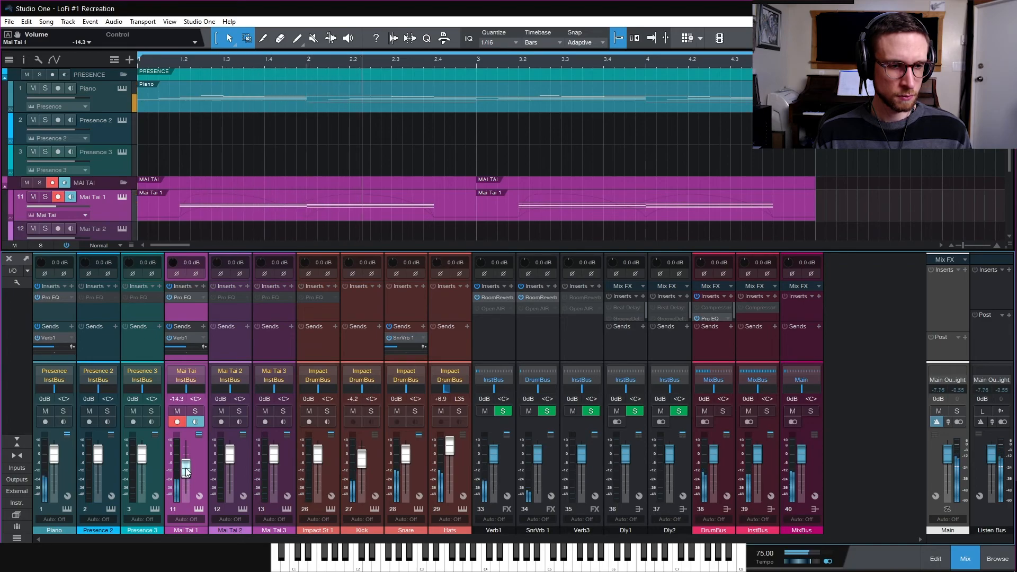